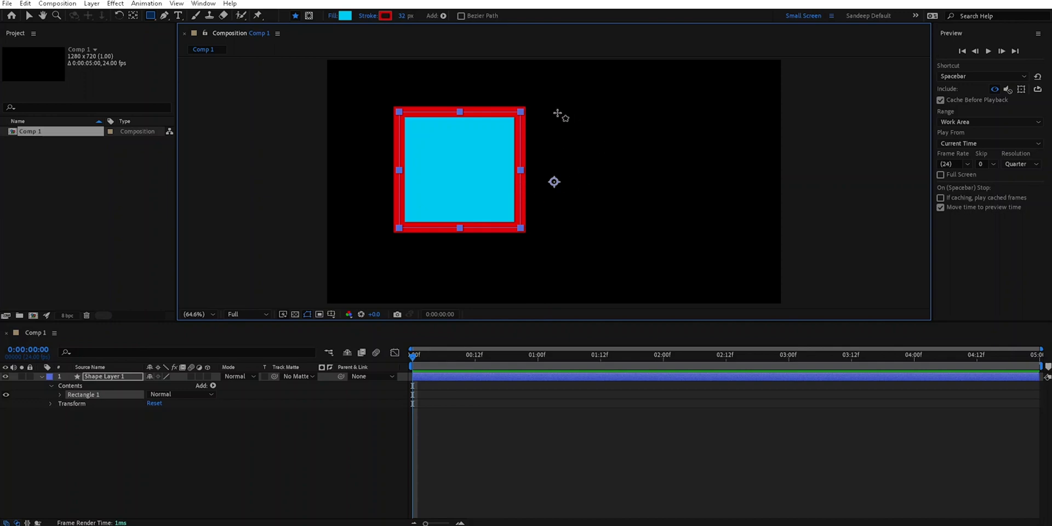
- Draw a smaller second rectangle to the right of the red-outlined square on the same shape layer and set its stroke colour to green
click(152, 15)
drag(627, 119, 721, 183)
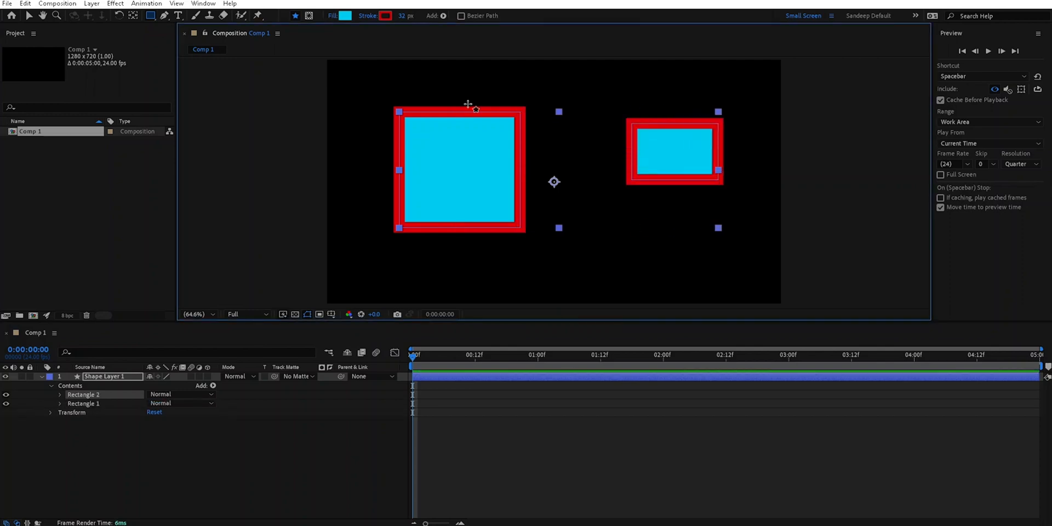
click(387, 16)
mouse_move(645, 292)
mouse_down()
mouse_move(644, 310)
mouse_move(643, 292)
mouse_up()
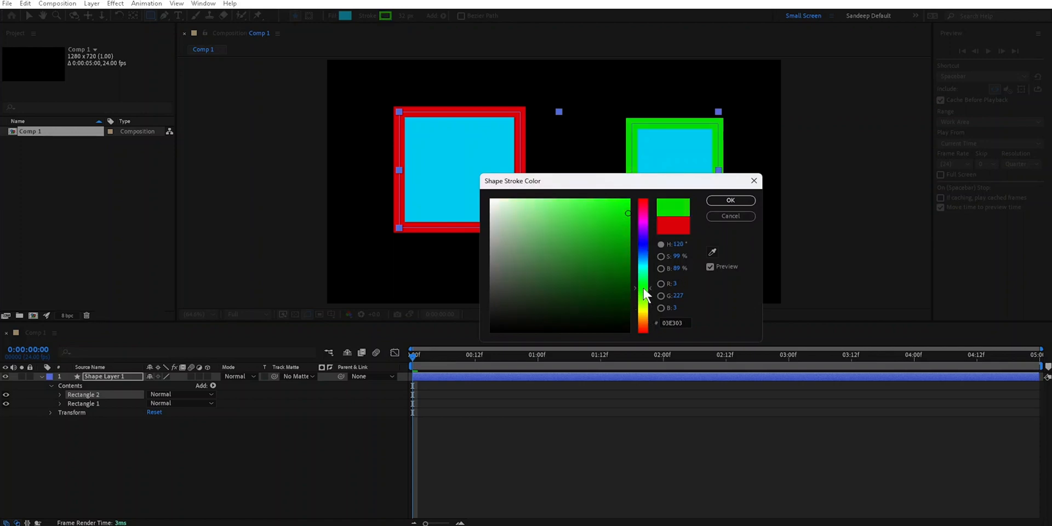
click(733, 204)
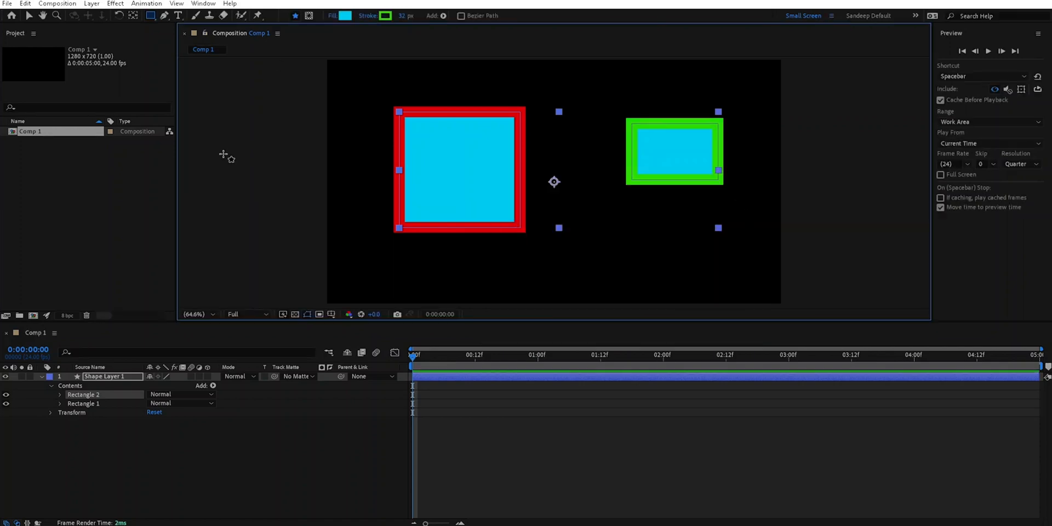
- With the Selection tool, select Shape Layer 1, Rectangle 2 and Rectangle 1 in turn in the timeline to compare their bounding boxes, ending with nothing selected
click(131, 440)
click(28, 15)
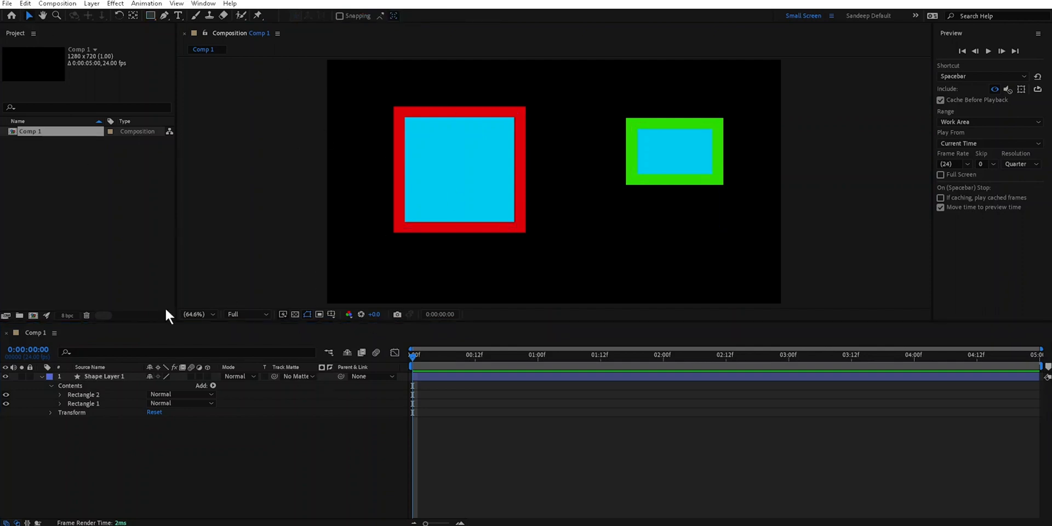
click(112, 377)
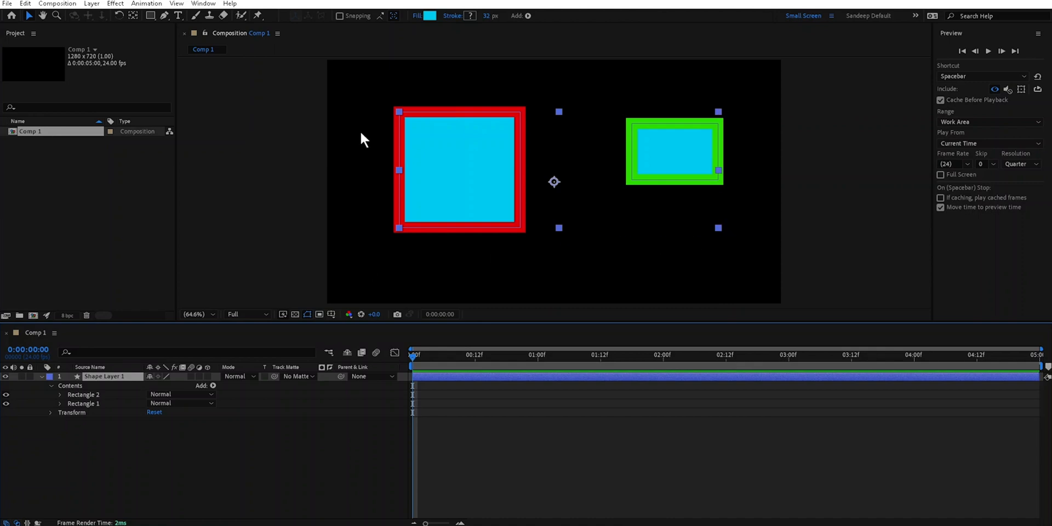
click(93, 392)
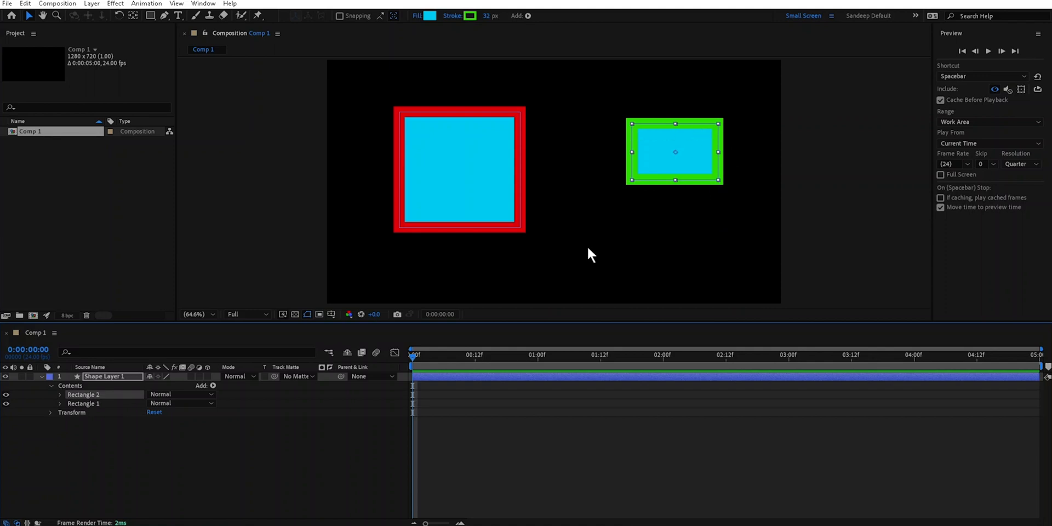
click(96, 404)
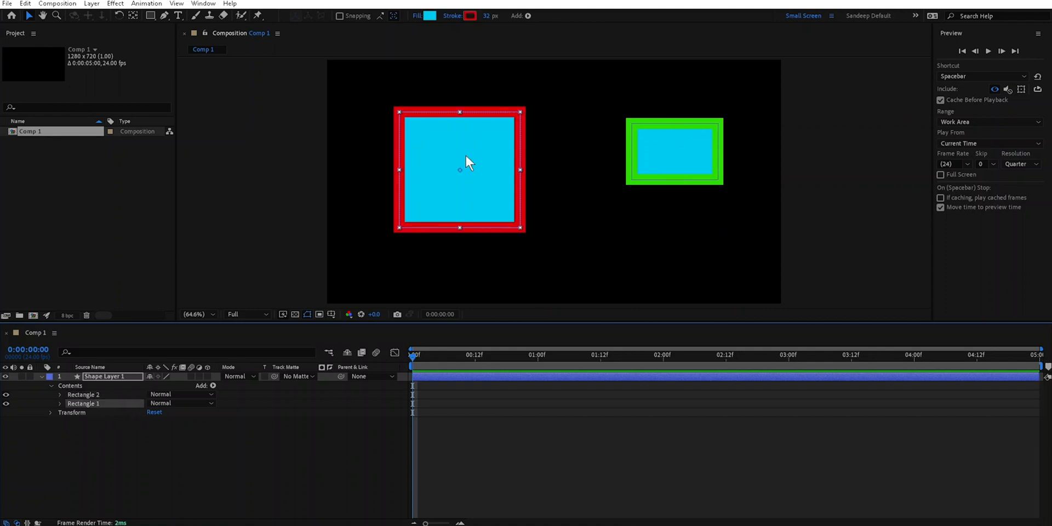
click(114, 376)
click(83, 394)
click(84, 403)
click(120, 435)
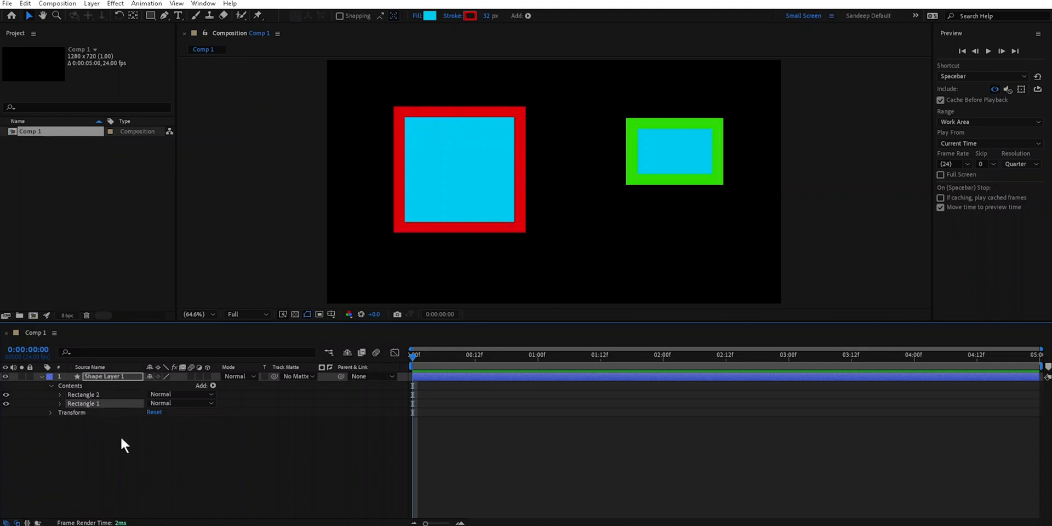
- Select the whole shape layer in the composition view and go into its red and green rectangle groups to compare the handles
click(522, 124)
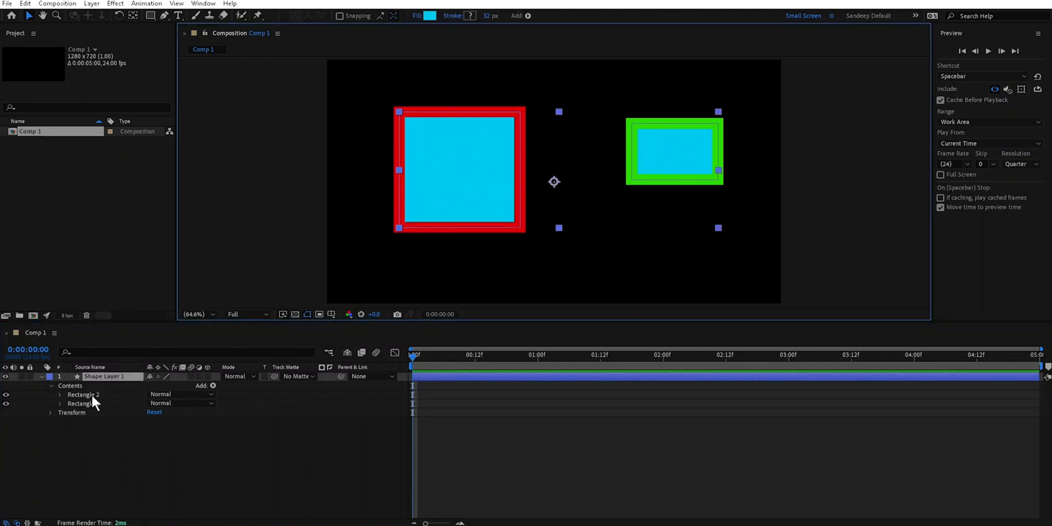
double_click(469, 144)
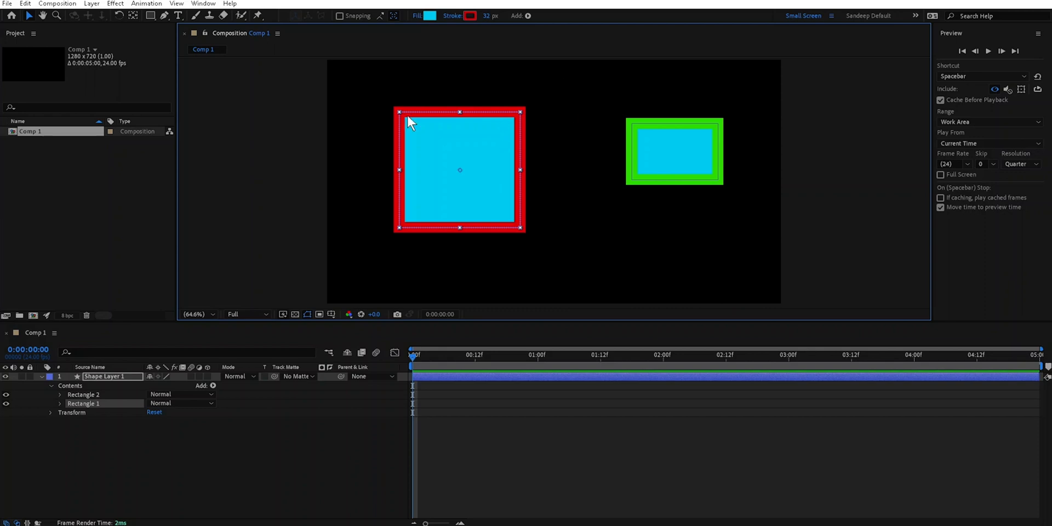
click(236, 457)
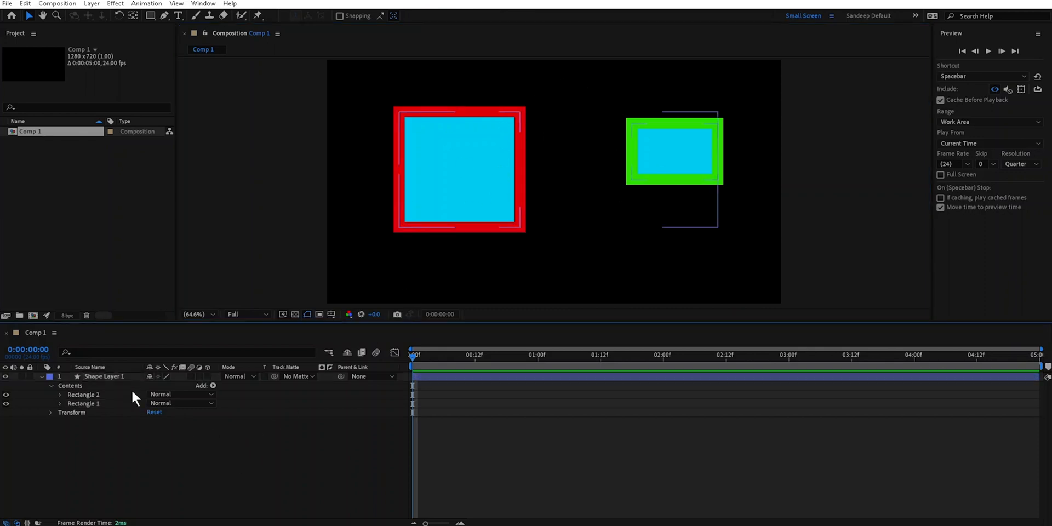
click(88, 394)
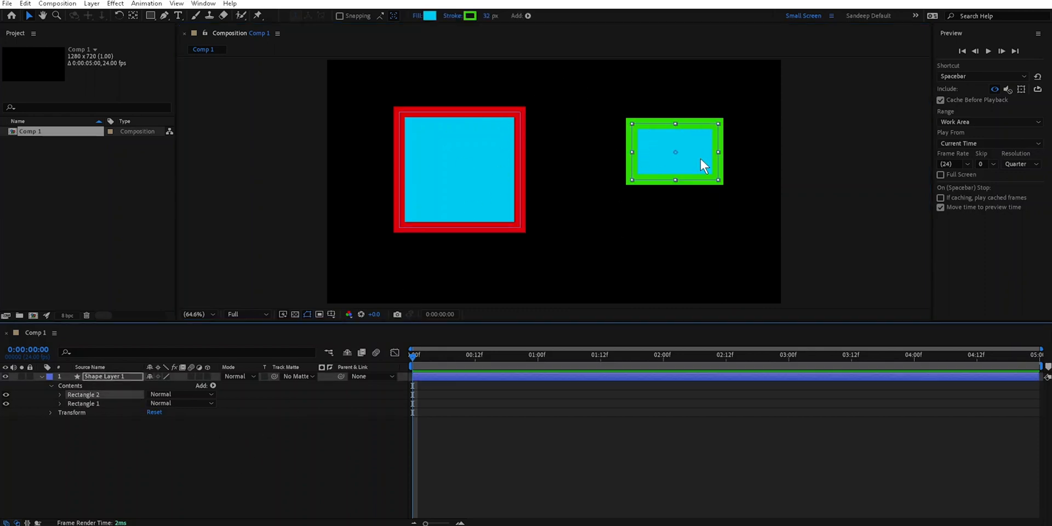
click(188, 445)
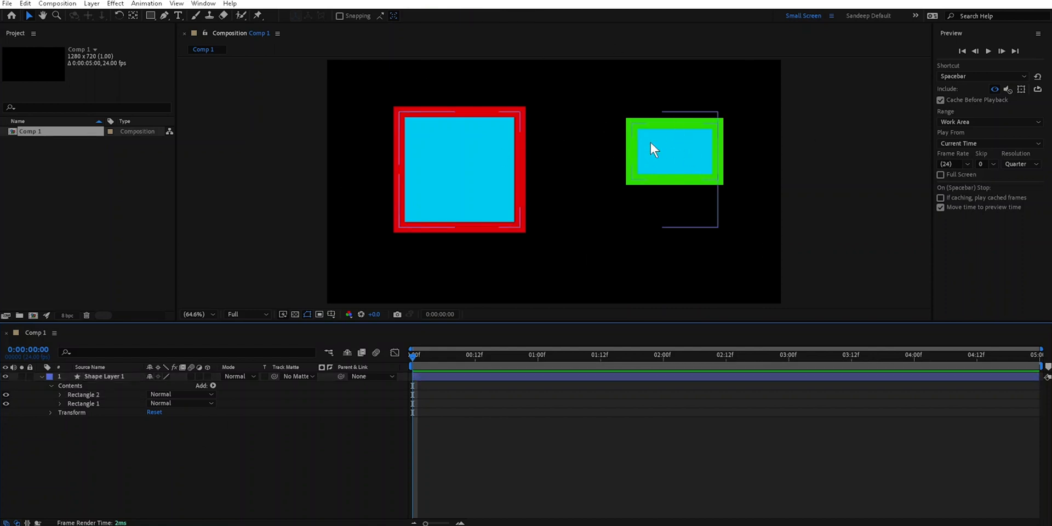
click(585, 153)
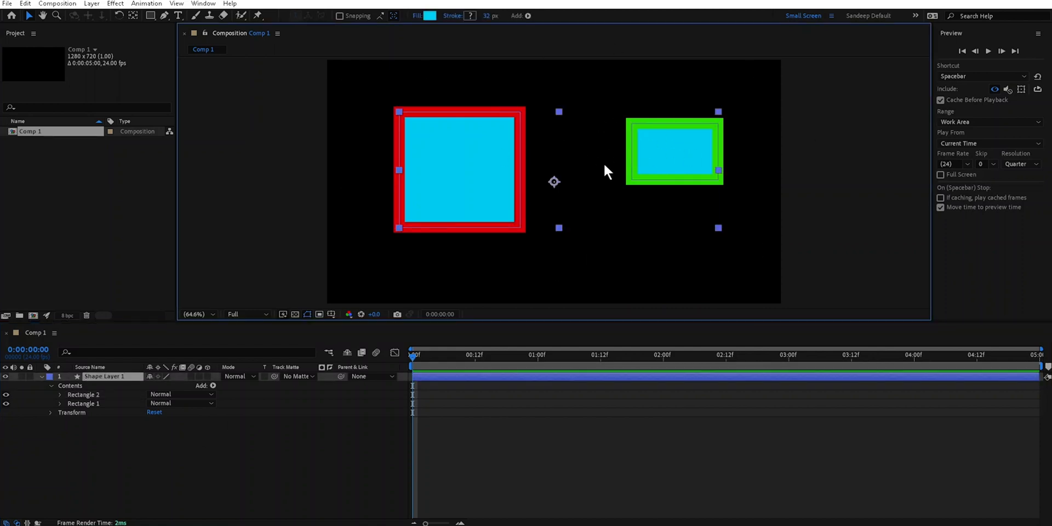
double_click(675, 125)
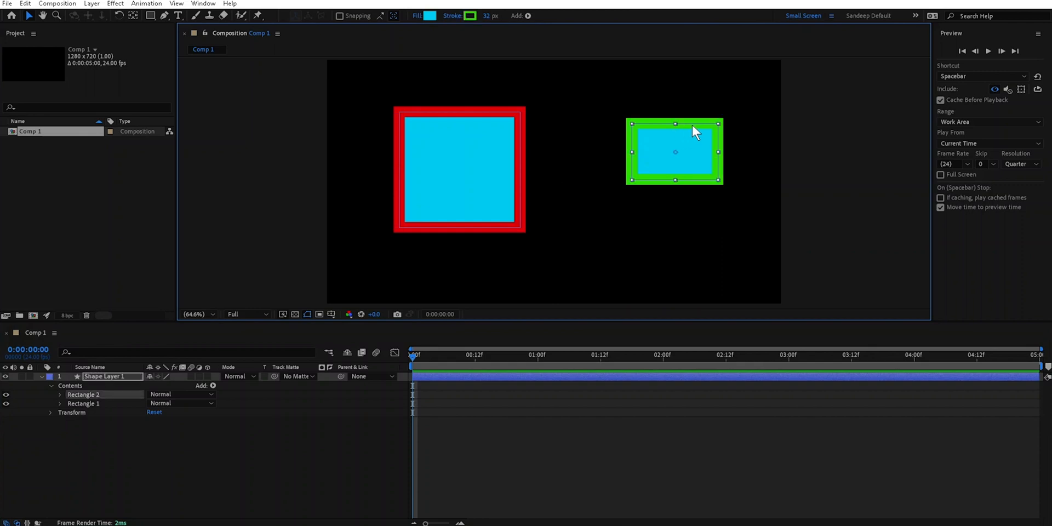
- Switch between the two rectangle groups in the composition, moving the red square slightly up and the green rectangle to the left
click(484, 110)
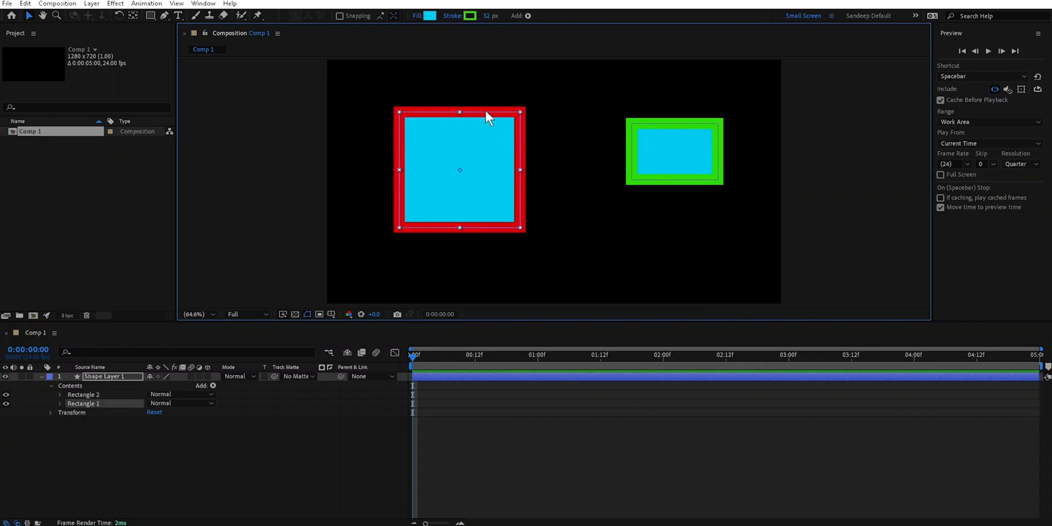
shift+click(715, 136)
click(494, 112)
mouse_move(498, 111)
mouse_down()
mouse_move(456, 121)
mouse_move(498, 94)
mouse_up()
mouse_move(676, 127)
mouse_down()
mouse_move(629, 103)
mouse_move(704, 98)
mouse_move(646, 121)
mouse_move(660, 118)
mouse_up()
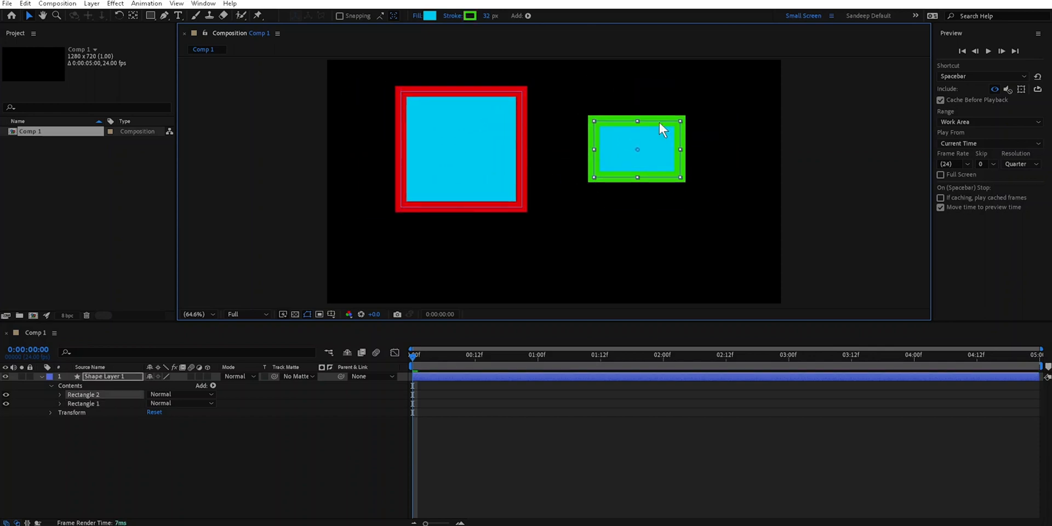
- Set the Path Point and Handle Size to 15 in the General preferences
click(475, 328)
scroll(478, 130, up, 6)
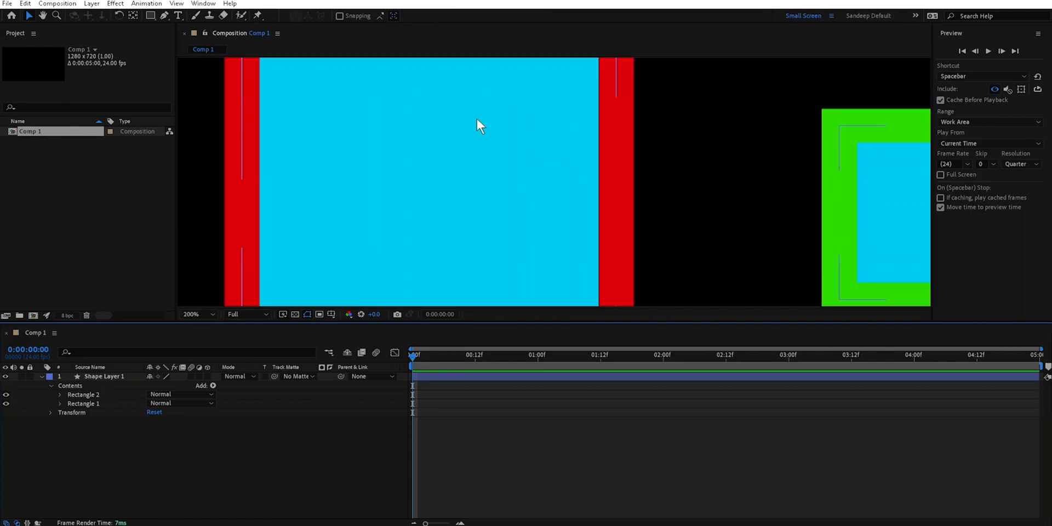
drag(505, 160, 435, 274)
scroll(462, 236, down, 4)
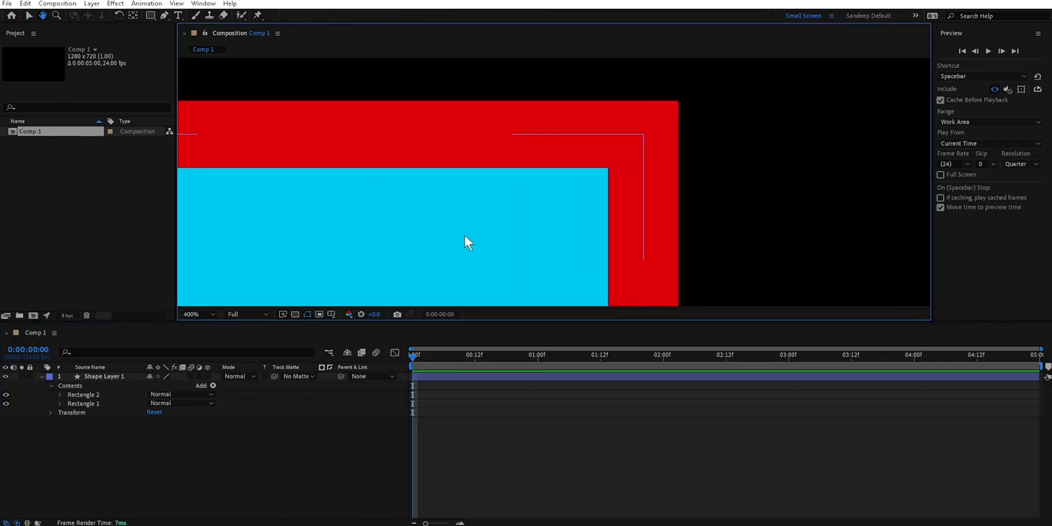
scroll(469, 231, up, 2)
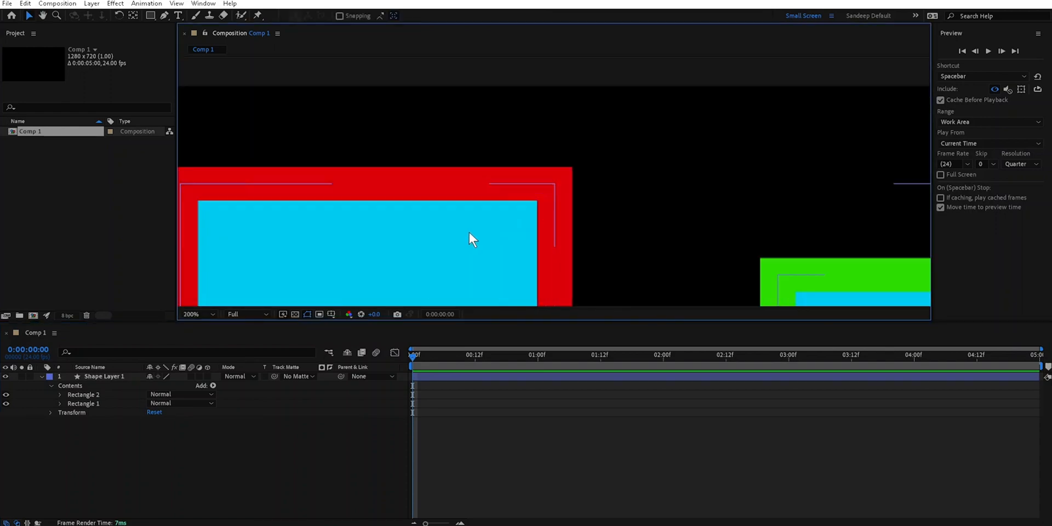
click(28, 5)
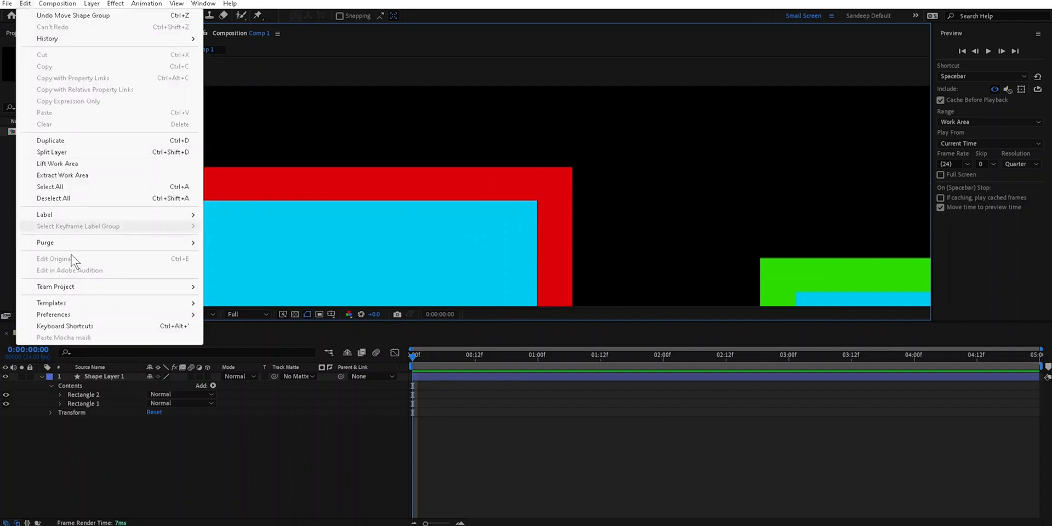
mouse_move(191, 314)
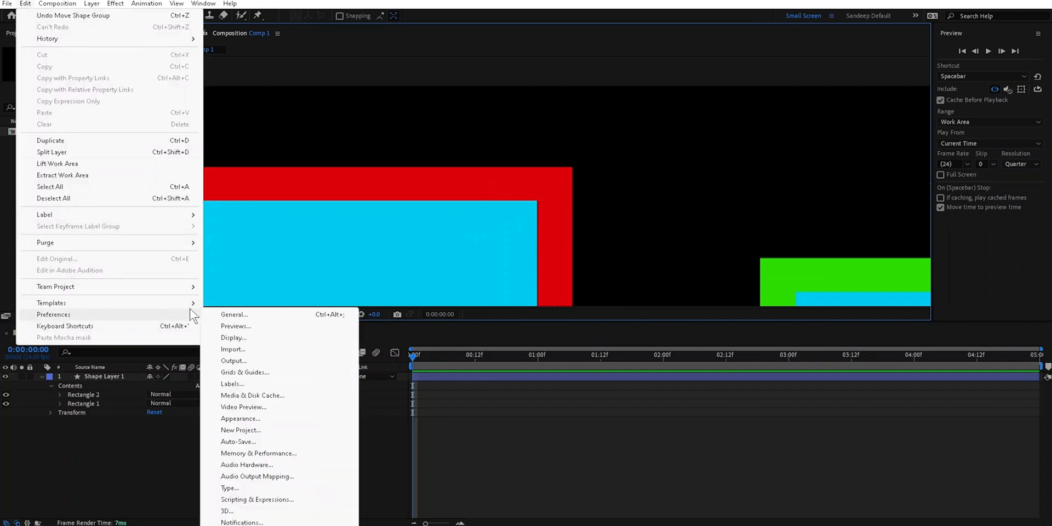
click(234, 314)
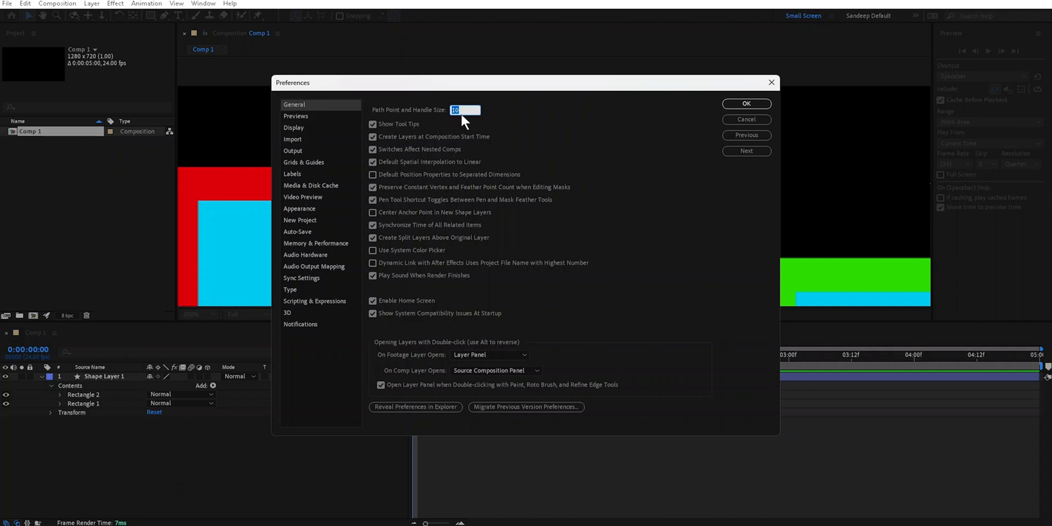
text(15)
click(746, 104)
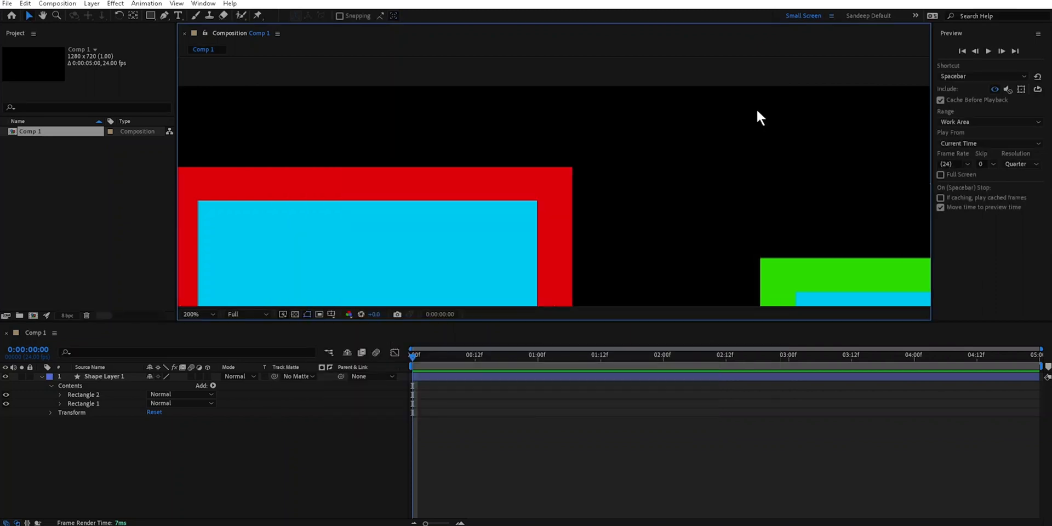
- Alternate the selection between Shape Layer 1 and Rectangle 1 to compare the layer handles with the group handles
click(110, 377)
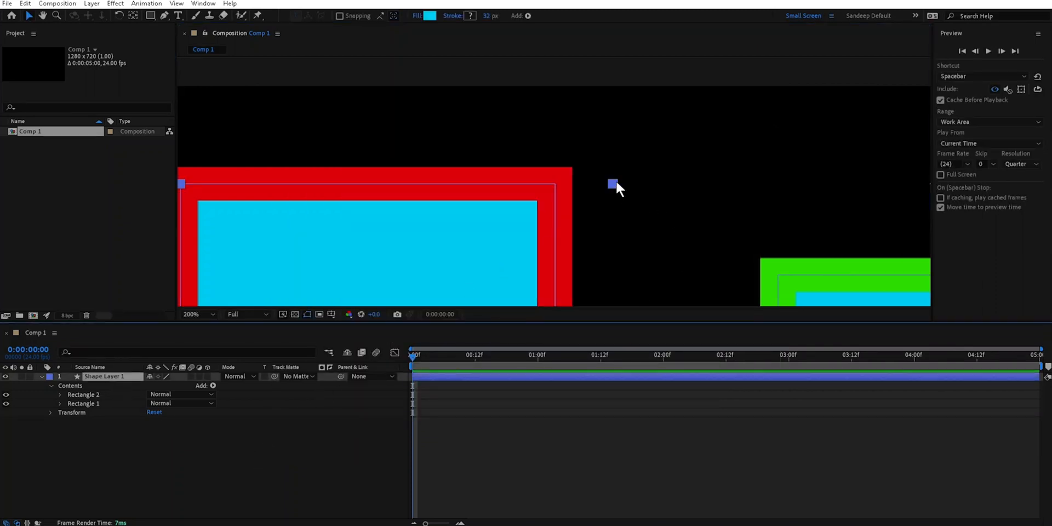
click(87, 402)
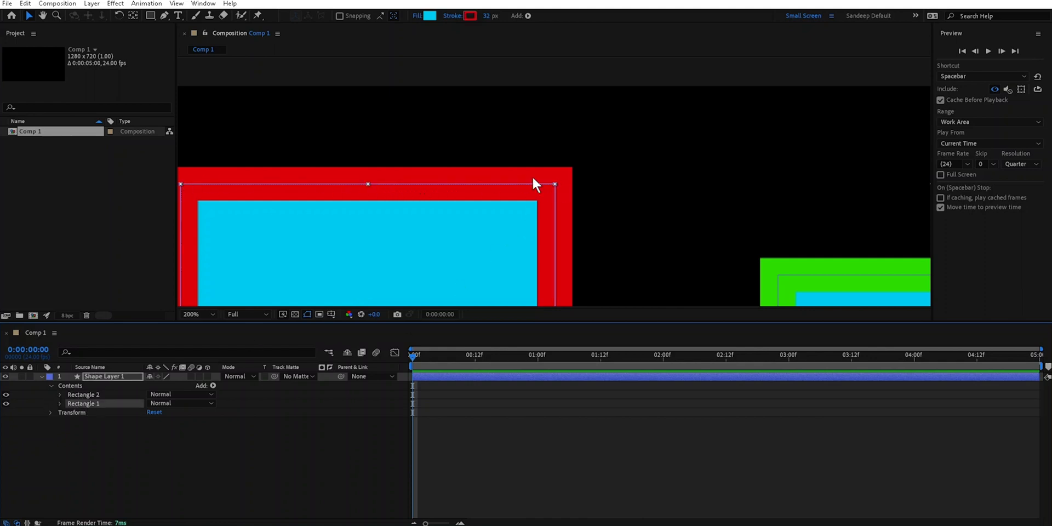
click(117, 376)
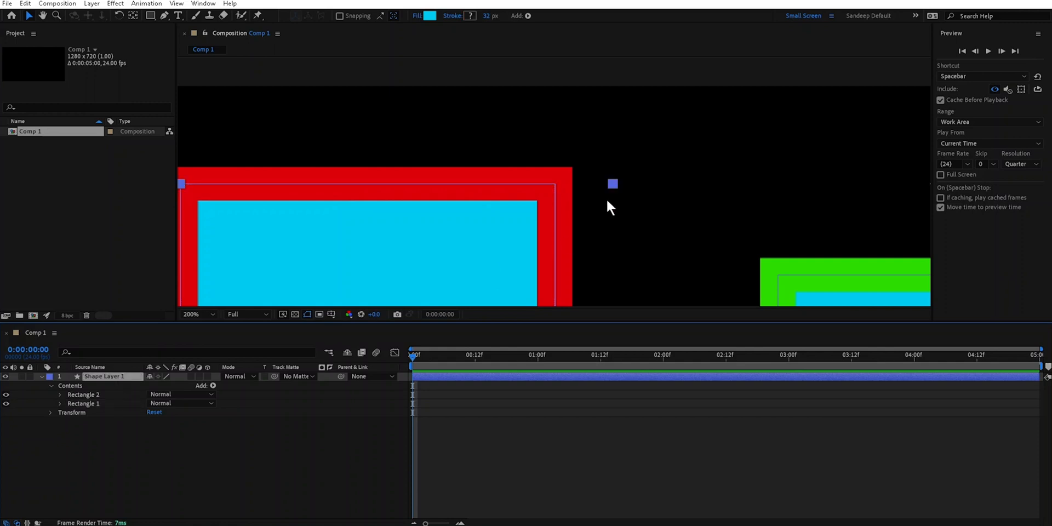
click(86, 401)
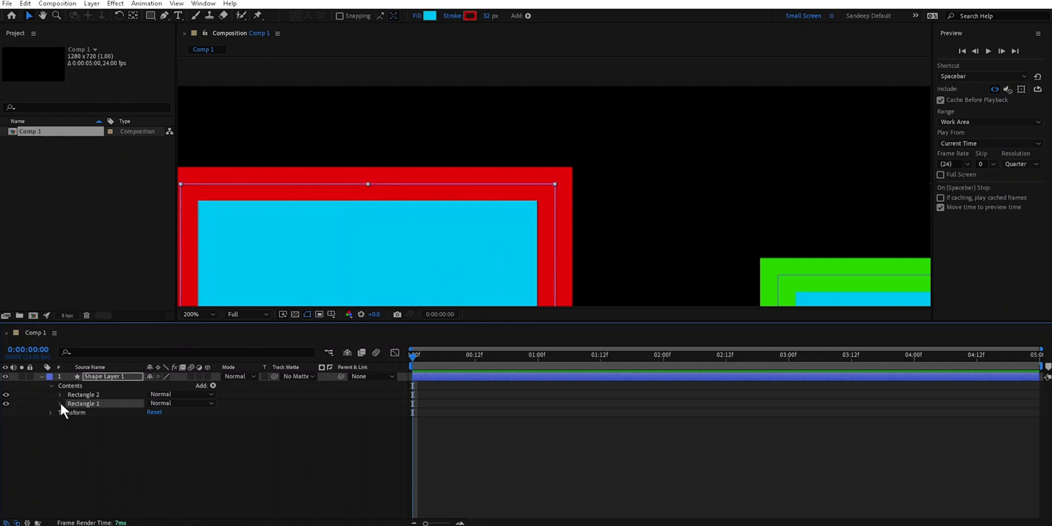
- Move the Rectangle 1 group up and to the right, and expand its contents down to the Rectangle Path 1 properties
click(60, 403)
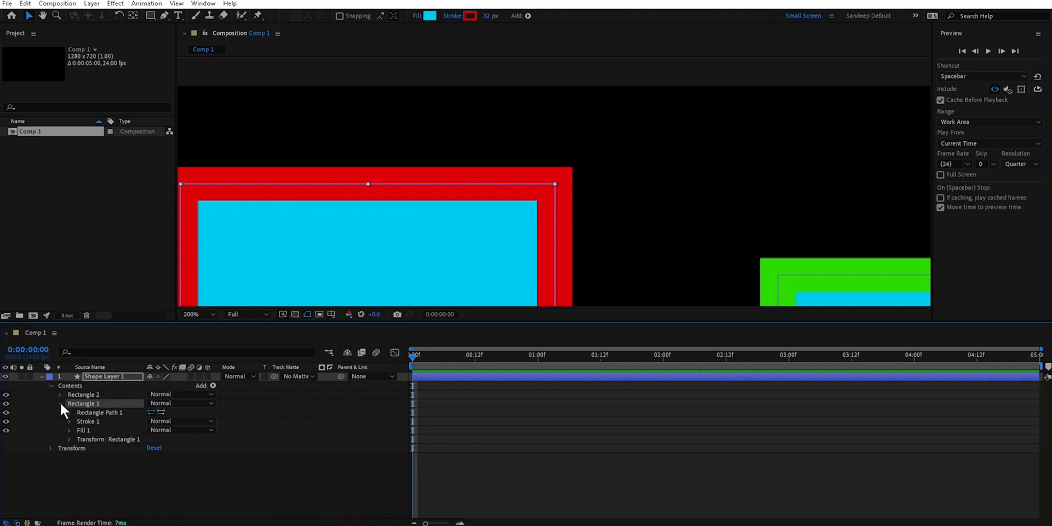
drag(448, 187, 535, 139)
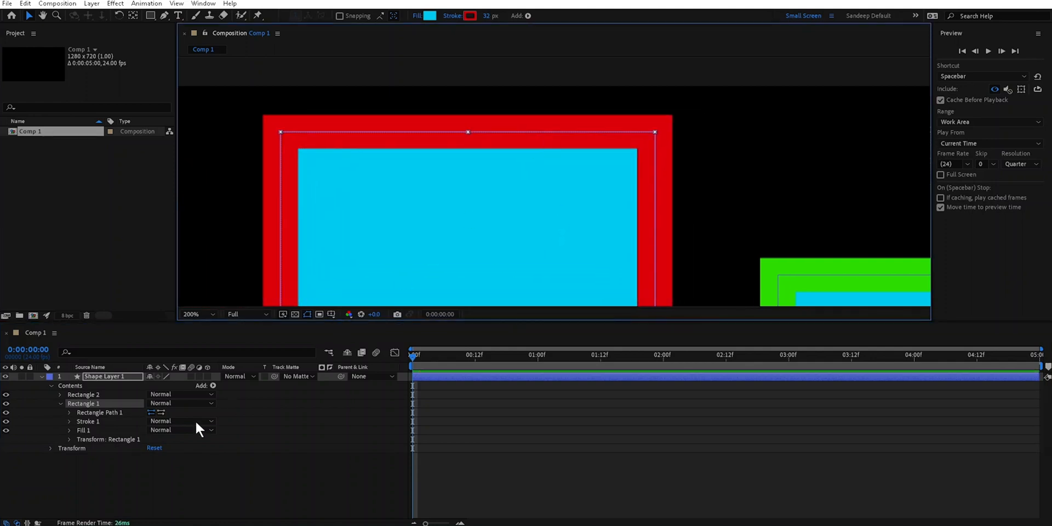
click(87, 400)
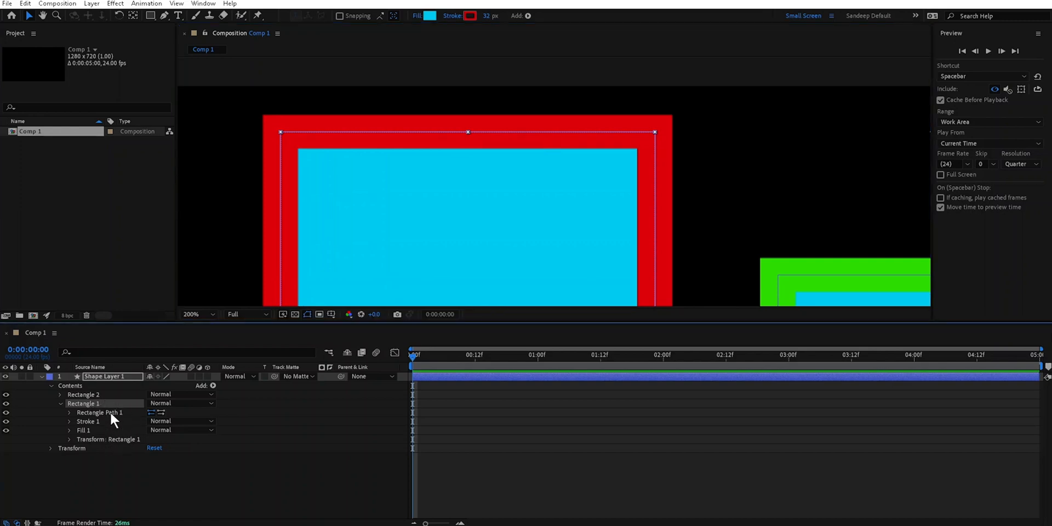
click(110, 411)
double_click(110, 412)
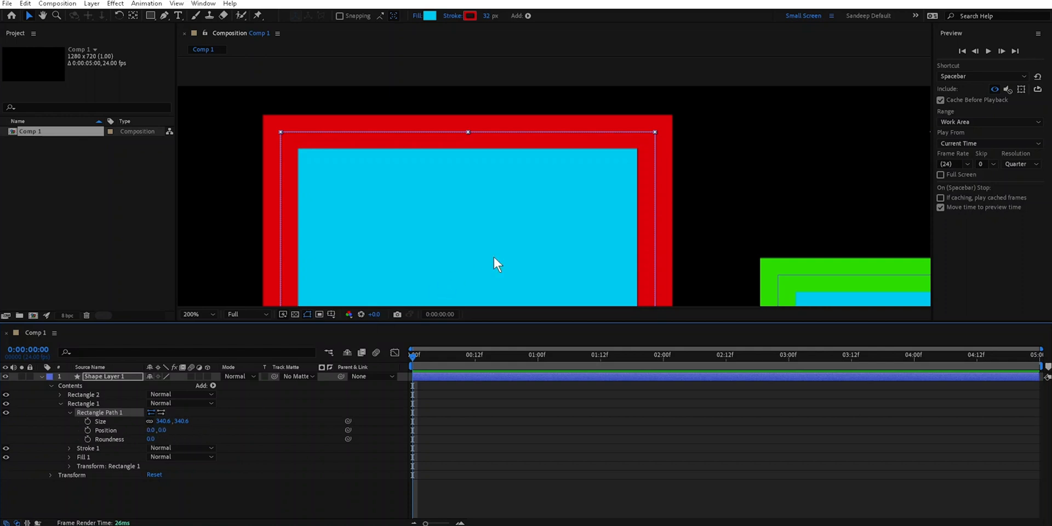
- Examine the handles of the whole shape layer with both rectangles in view, then clear the selection
key(comma)
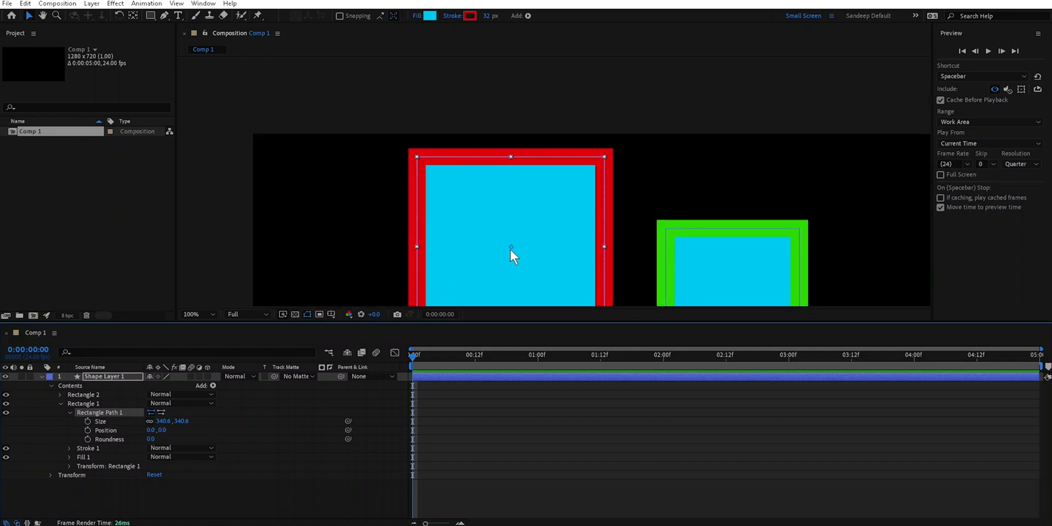
click(126, 377)
scroll(572, 242, down, 1)
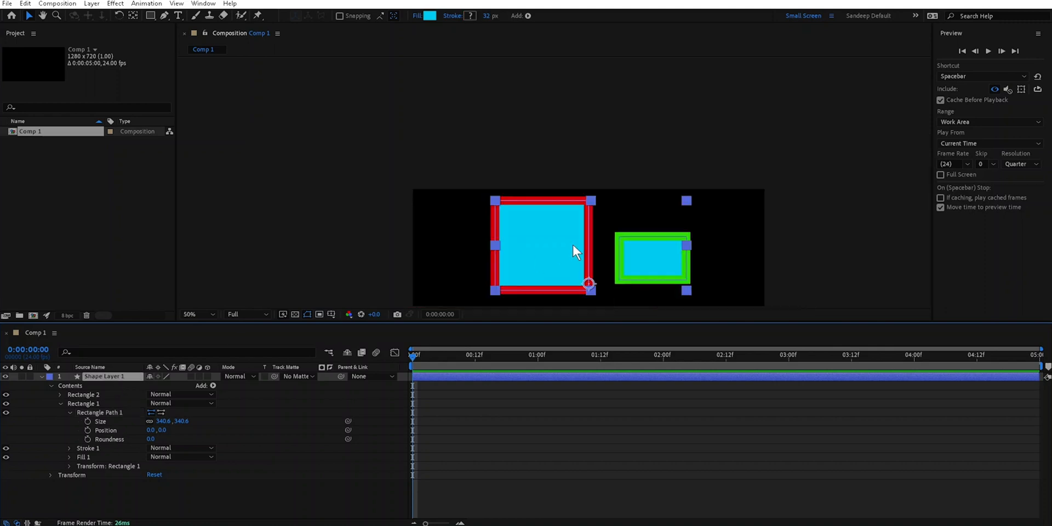
click(215, 449)
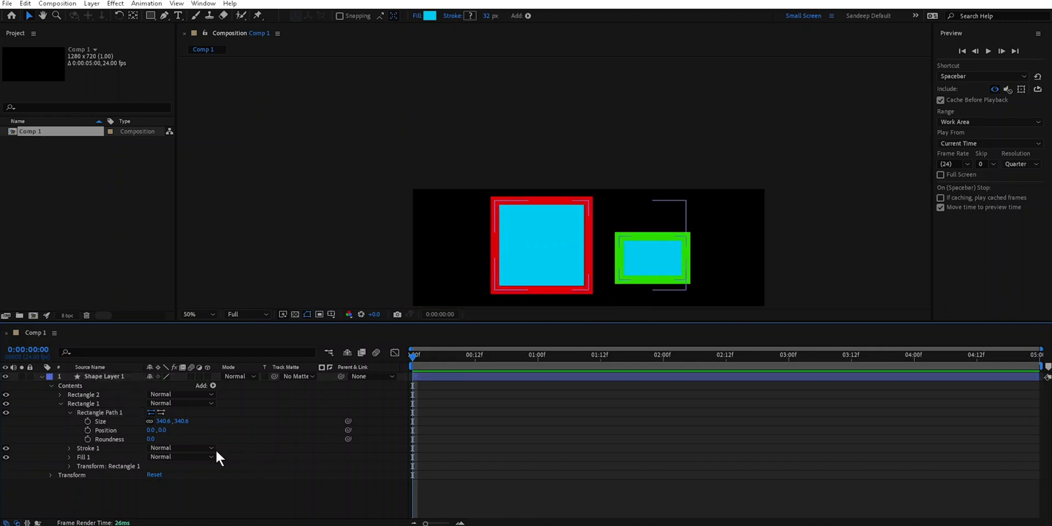
- Compare the handles of Shape Layer 1 with those of Rectangle Path 1, and try shifting the path's position
click(114, 376)
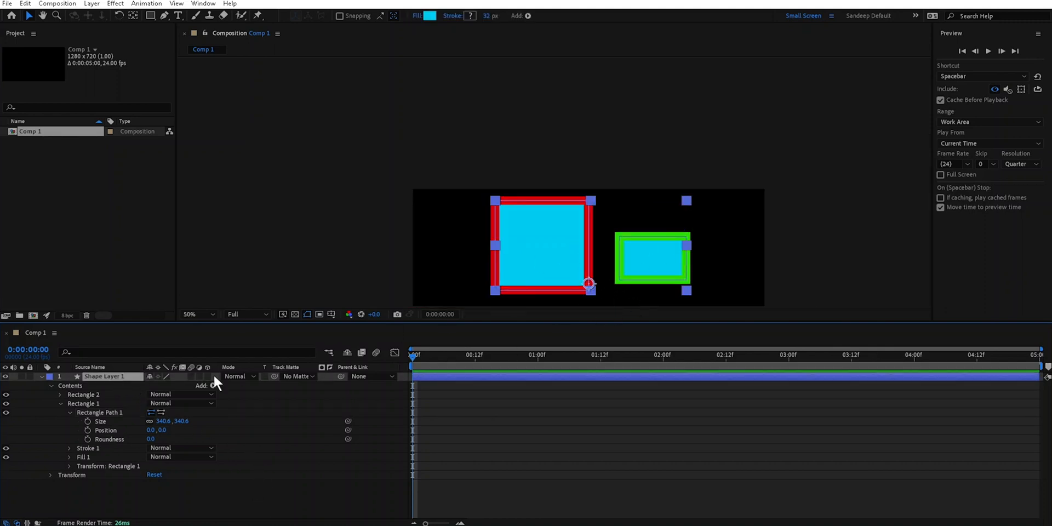
click(111, 414)
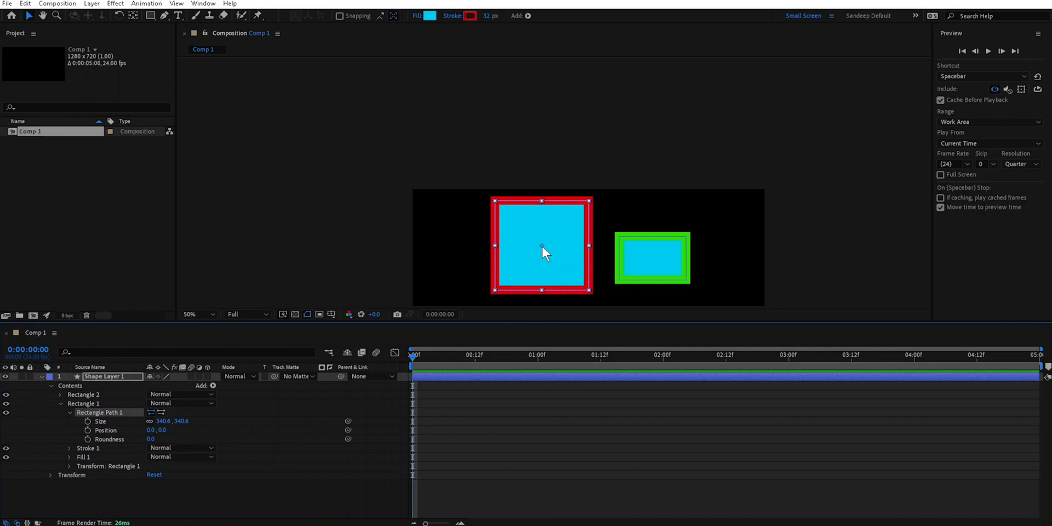
mouse_move(163, 433)
mouse_down()
mouse_move(189, 433)
mouse_move(175, 430)
mouse_up()
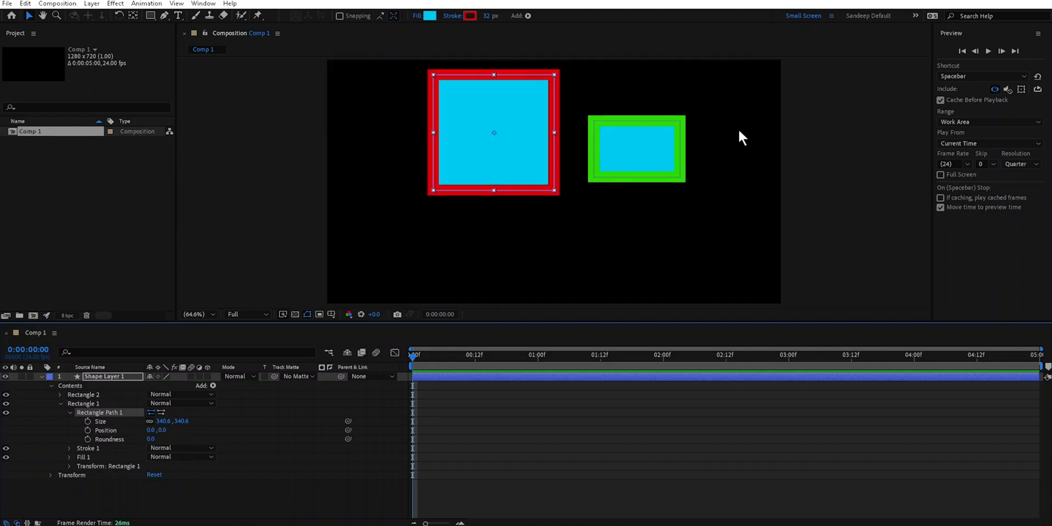
- Rotate the whole Shape Layer 1 to 348° through its layer-level Transform properties
click(97, 377)
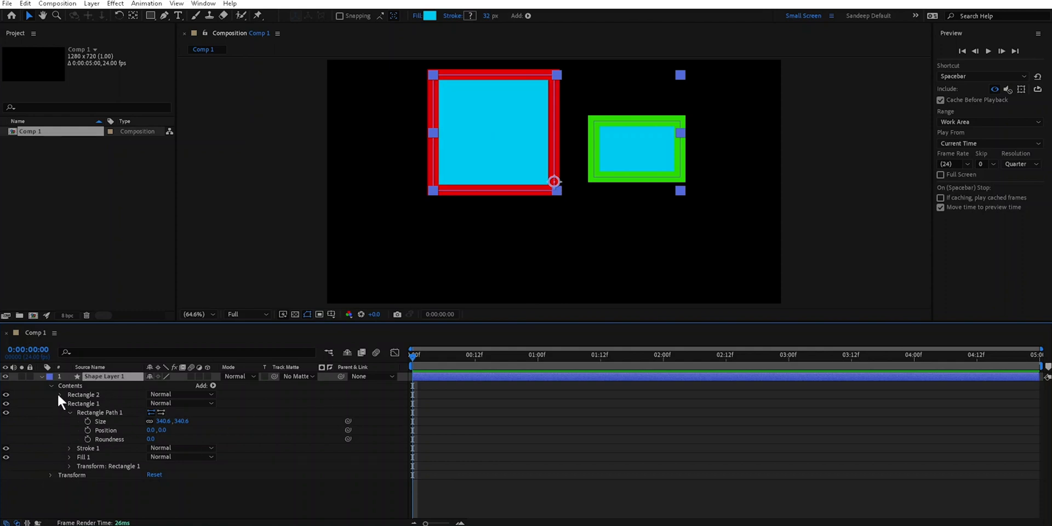
click(50, 475)
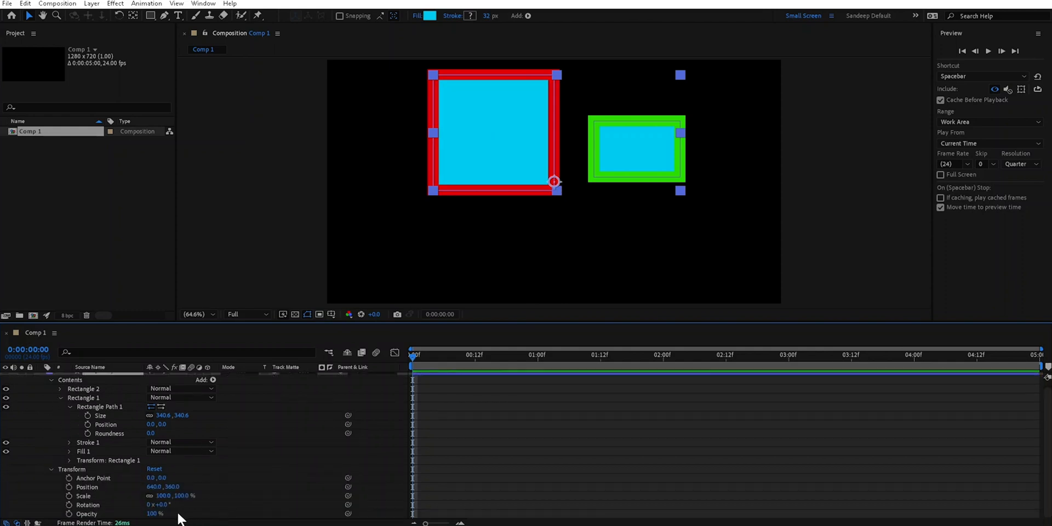
drag(164, 503, 336, 483)
- Collapse the Rectangle Path 1 properties and expand the Transform: Rectangle 1 properties of the Rectangle 1 group
click(111, 408)
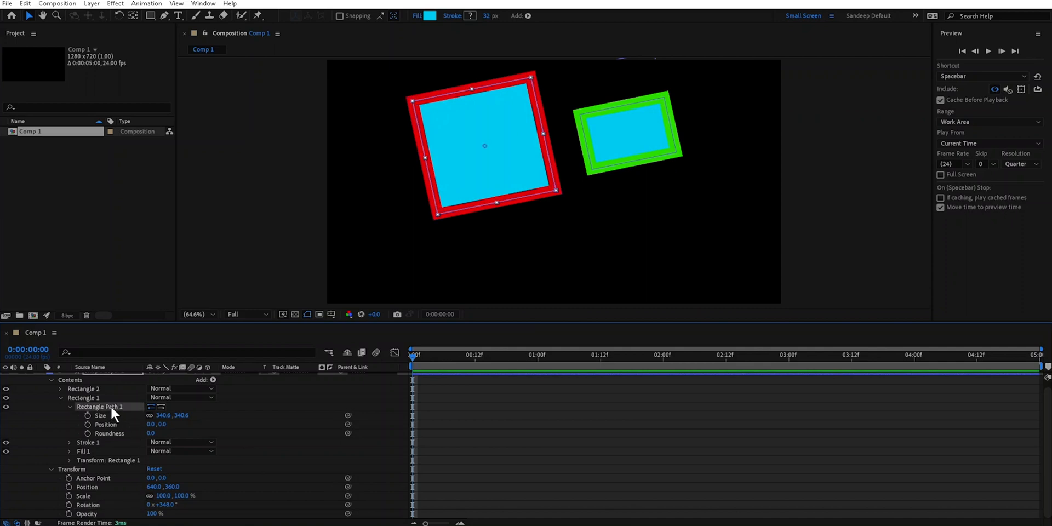
click(70, 406)
click(88, 402)
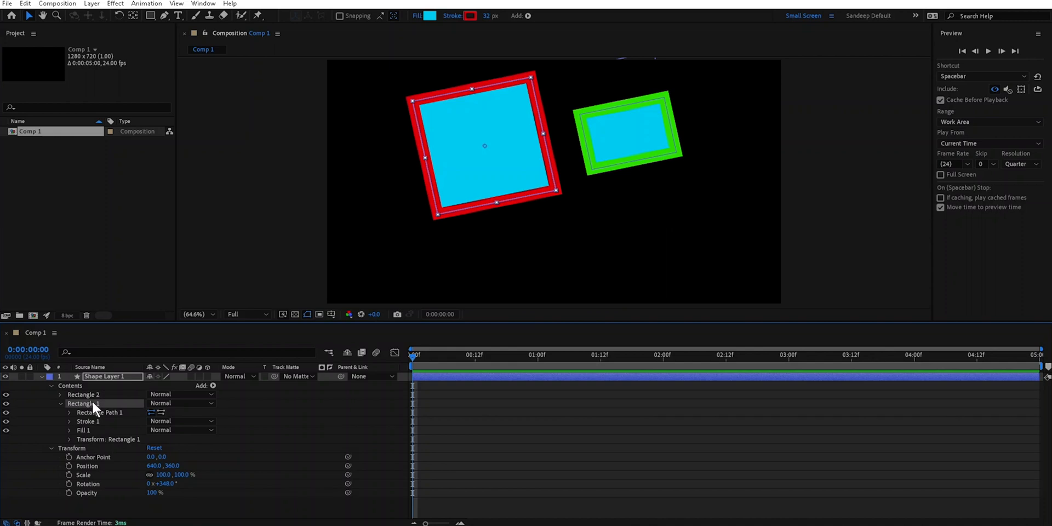
click(102, 440)
click(69, 439)
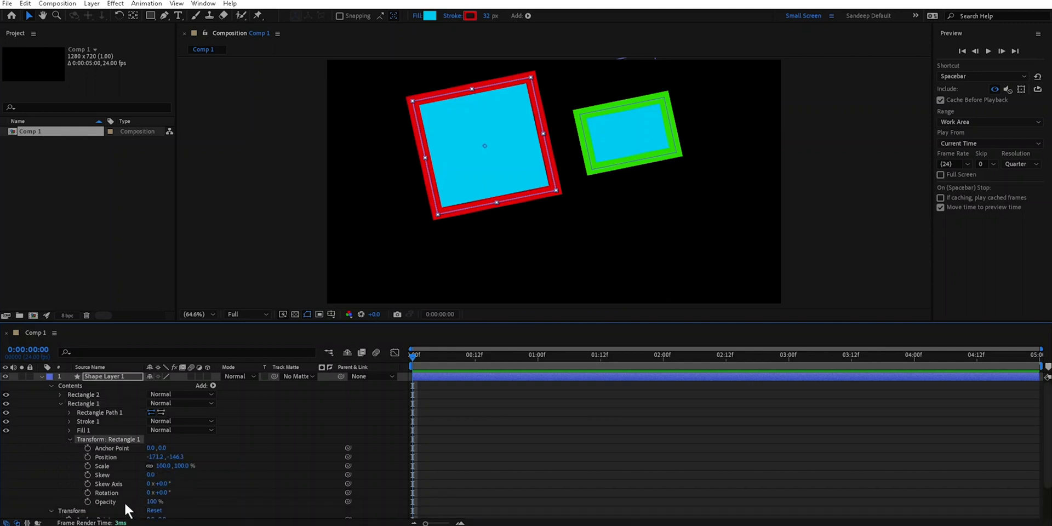
- Rotate only the Rectangle 1 group to 1x+33°, offset its anchor point vertically to about -113, and rotate it around that pivot to 1x+168°
drag(160, 492, 175, 490)
click(484, 150)
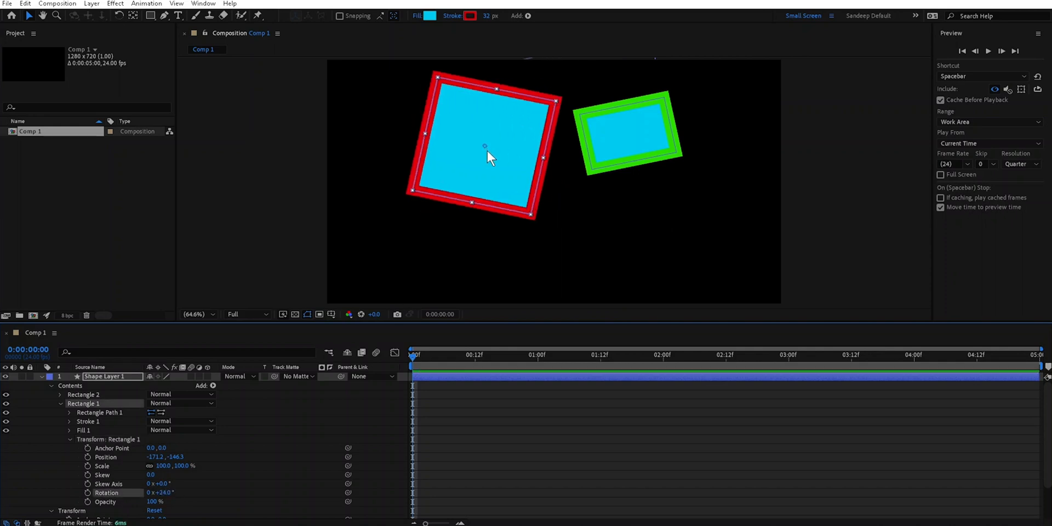
drag(170, 493, 360, 482)
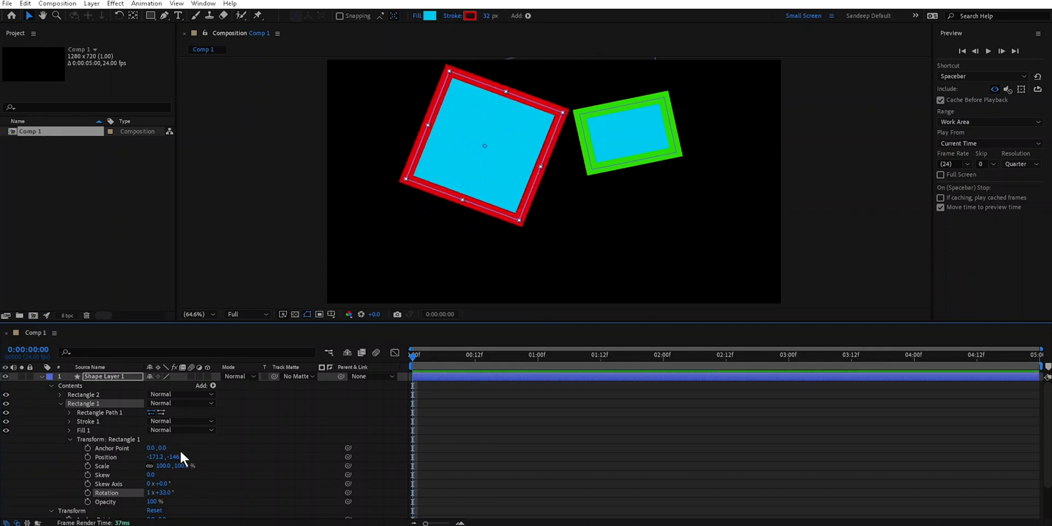
drag(162, 448, 92, 457)
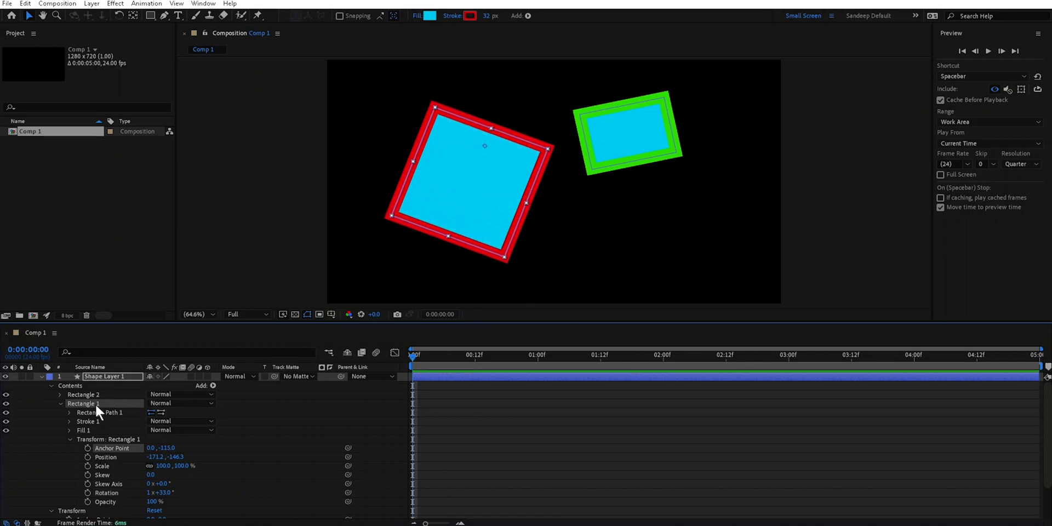
drag(168, 498, 241, 489)
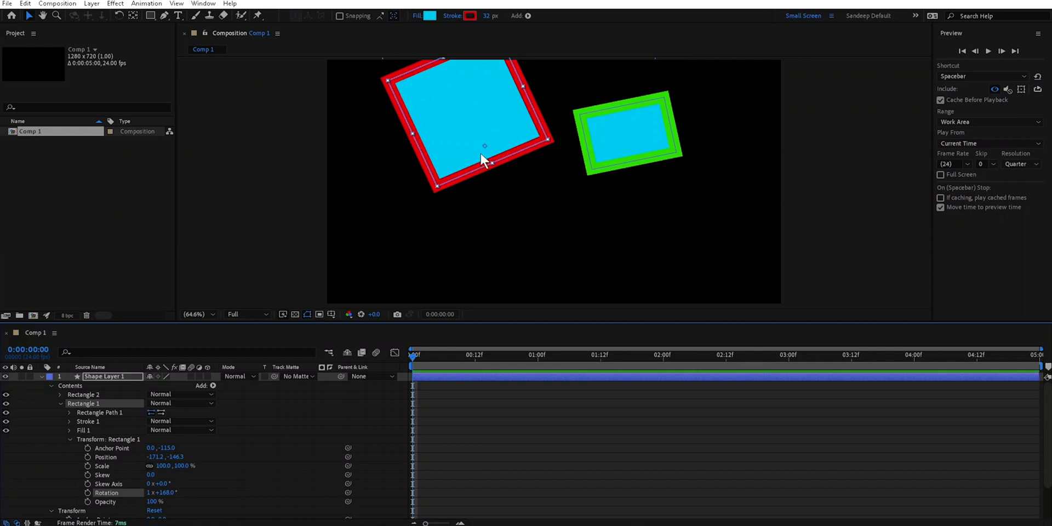
- Undo the anchor point and rotation changes made to the Rectangle 1 group and the shape layer
key(ctrl+z)
key(ctrl+z)
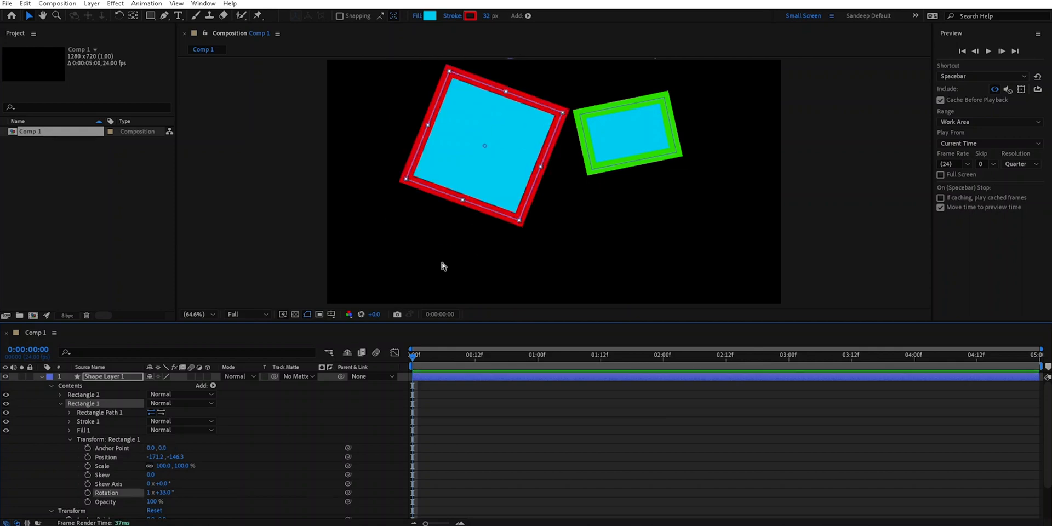
key(ctrl+z)
key(ctrl+z)
key(ctrl+z)
key(ctrl+z)
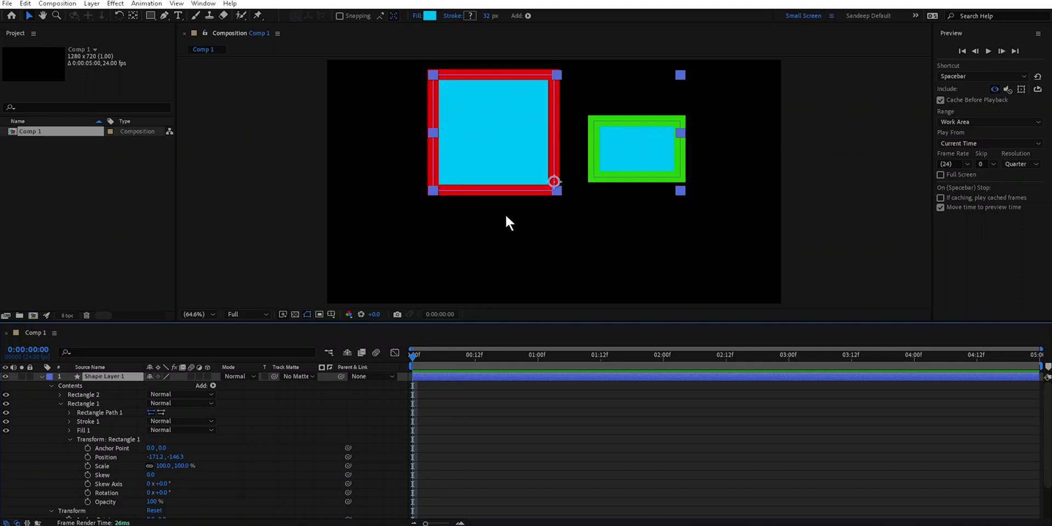
- Collapse the group and layer Transform properties, compare their handles, and expand the Rectangle Path 1 properties inside Rectangle 1
key(comma)
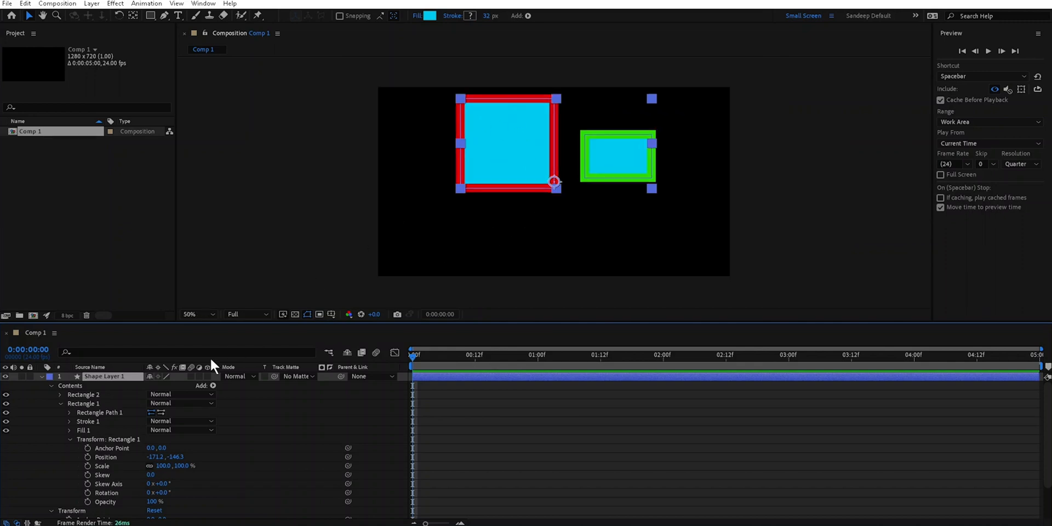
click(70, 438)
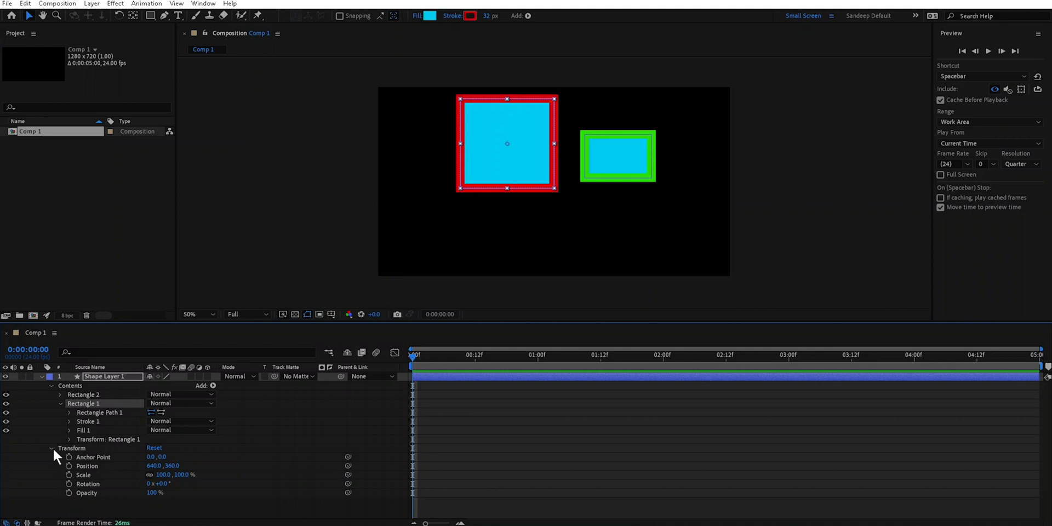
click(52, 448)
click(69, 448)
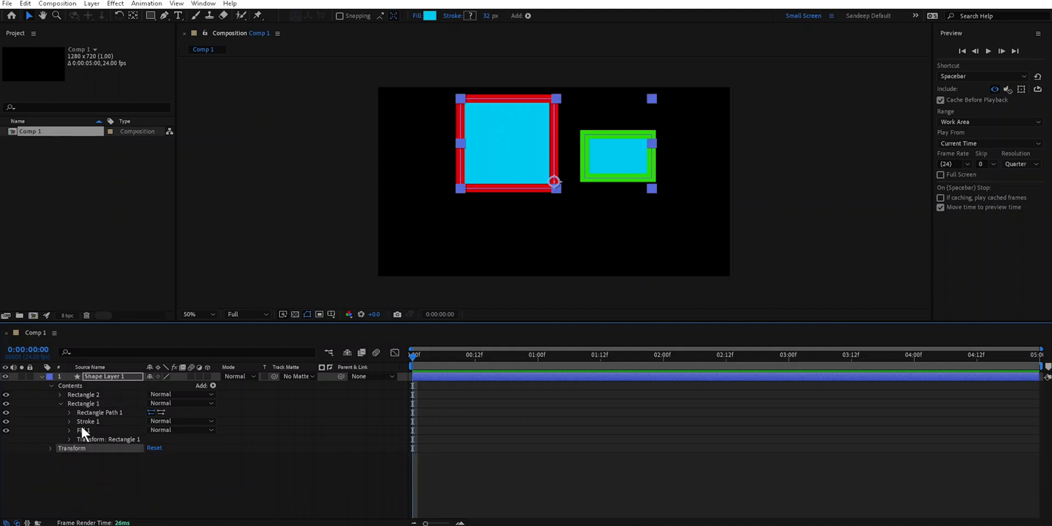
click(90, 437)
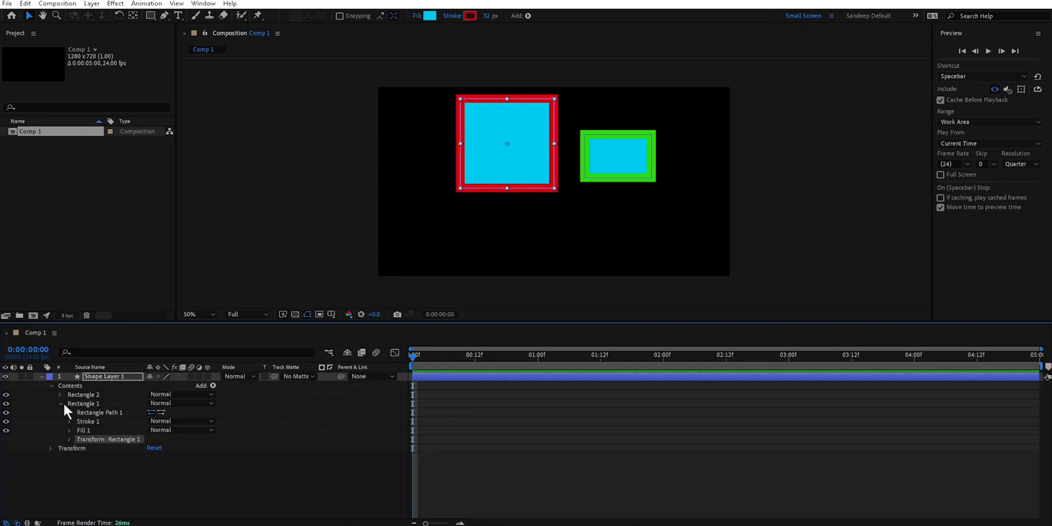
click(76, 403)
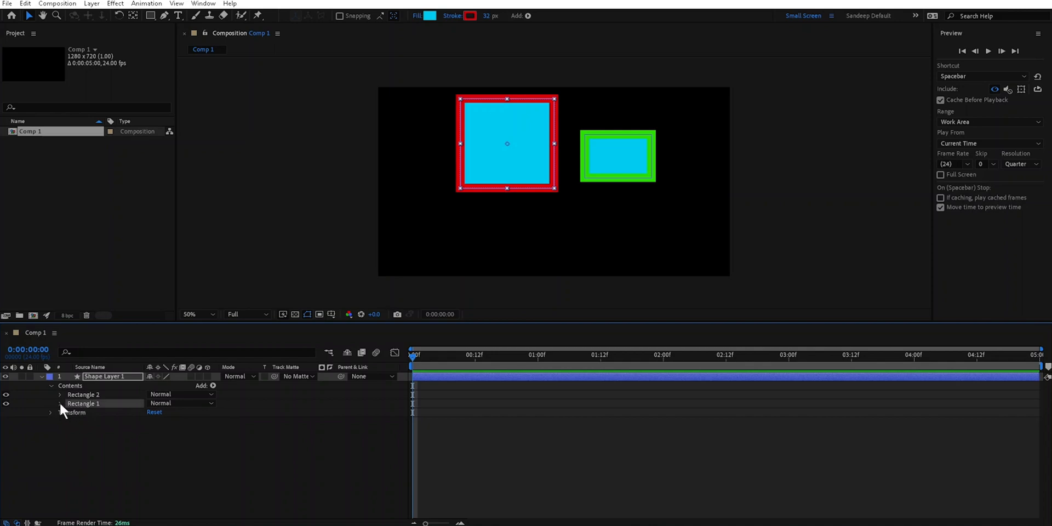
click(70, 412)
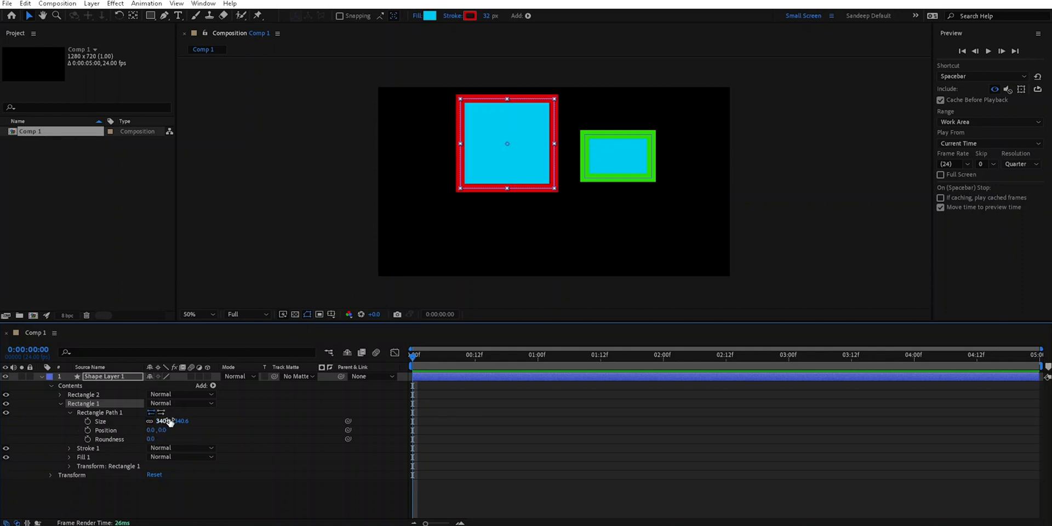
- Draw a three-point star with an outer radius of about 30.5 near the composition's lower-left corner, within Shape Layer 1
click(150, 16)
click(193, 61)
mouse_move(396, 233)
mouse_down()
mouse_move(428, 258)
mouse_move(410, 235)
mouse_up()
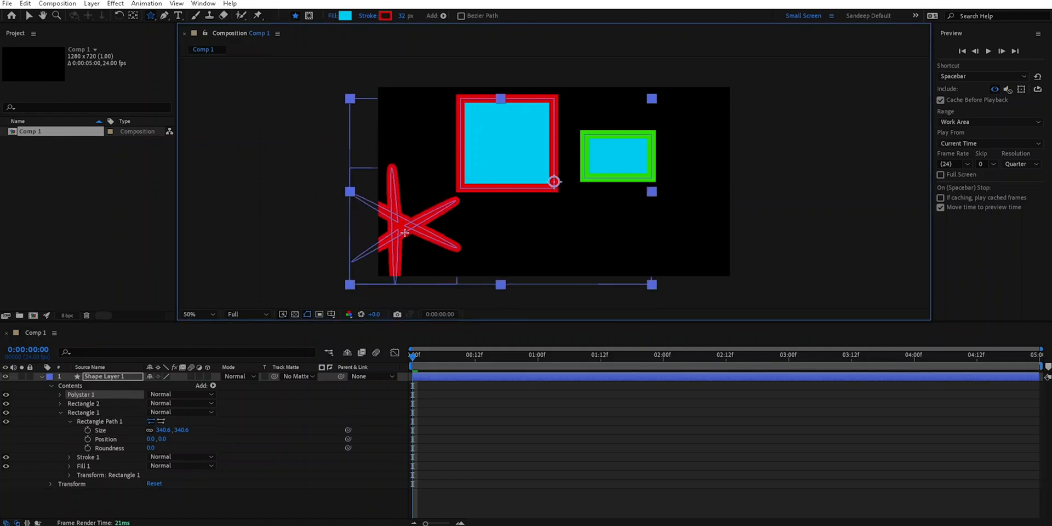
- Examine the contents of the Polystar 1 group and its path properties, and delete the group
click(59, 394)
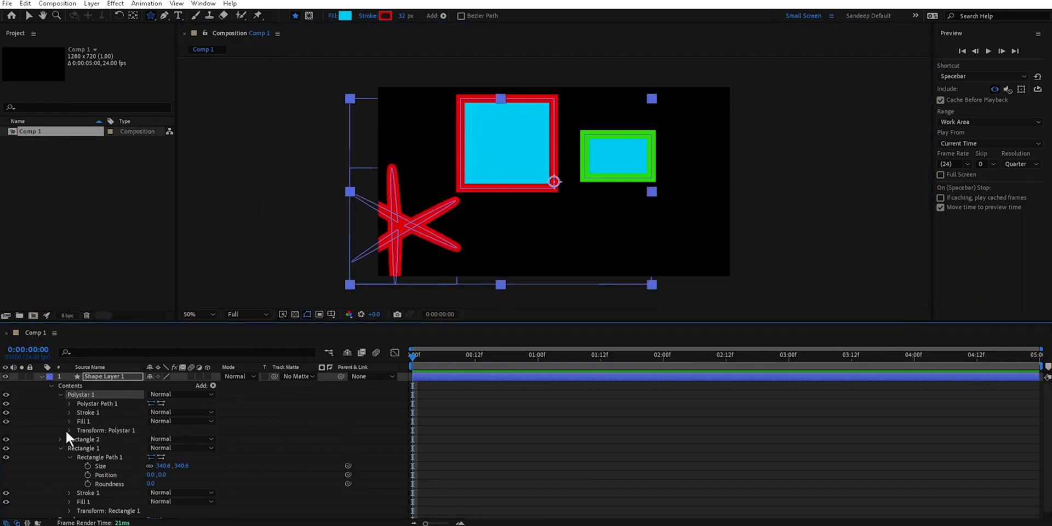
click(69, 403)
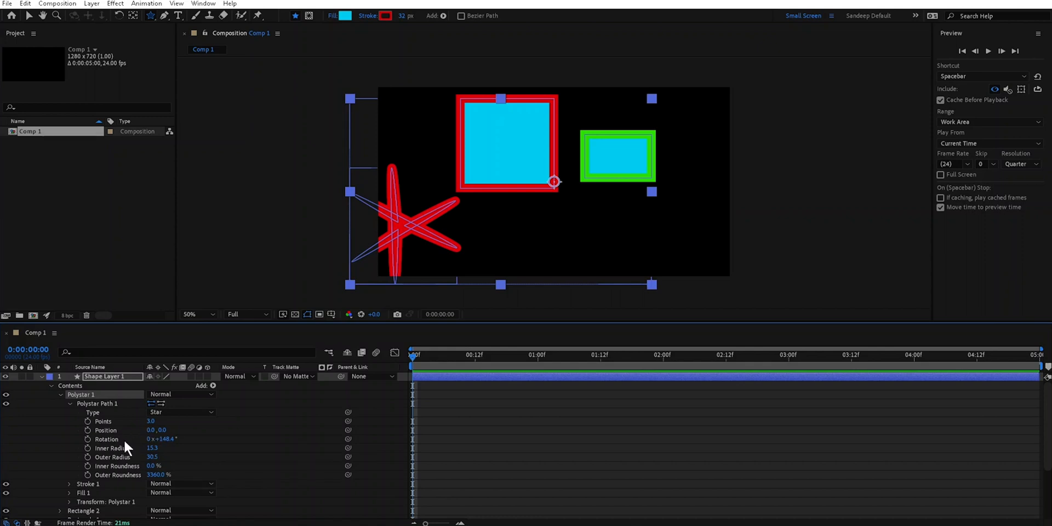
click(69, 403)
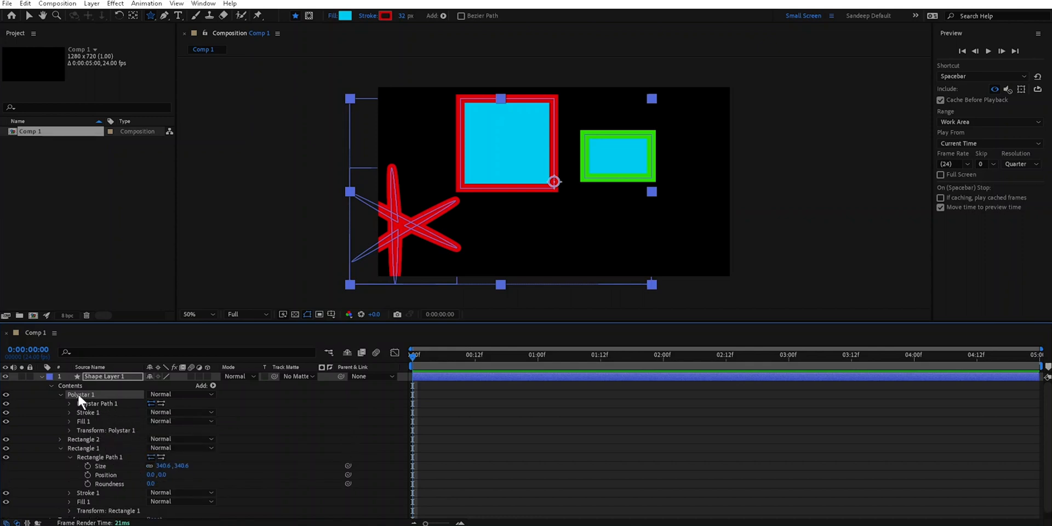
key(Delete)
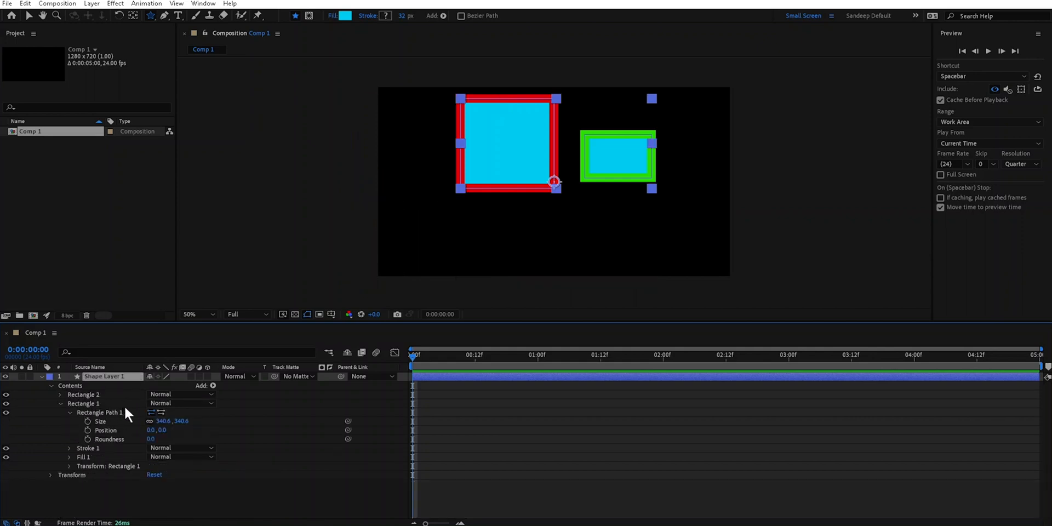
- Collapse the Rectangle 1 group and move it down and to the left with the Selection tool
click(60, 403)
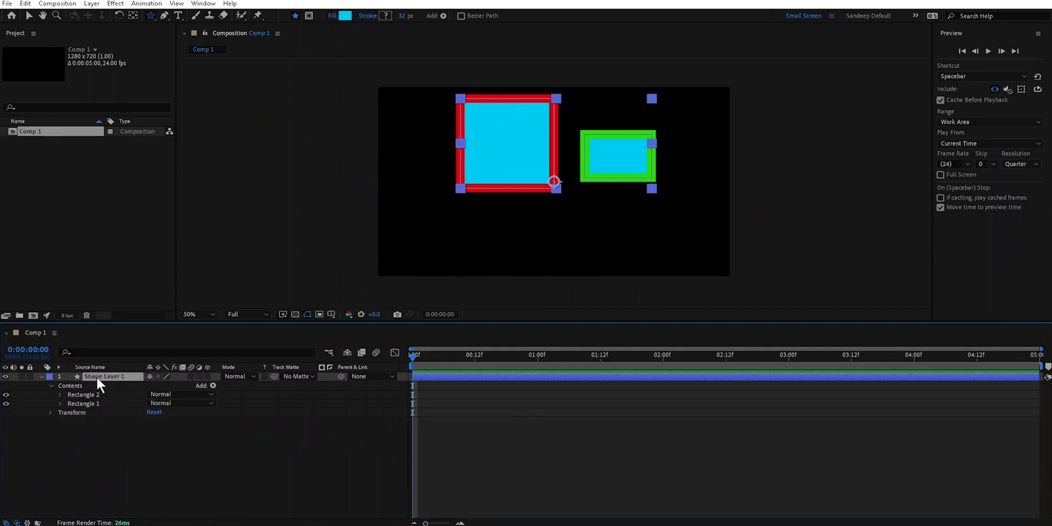
click(84, 404)
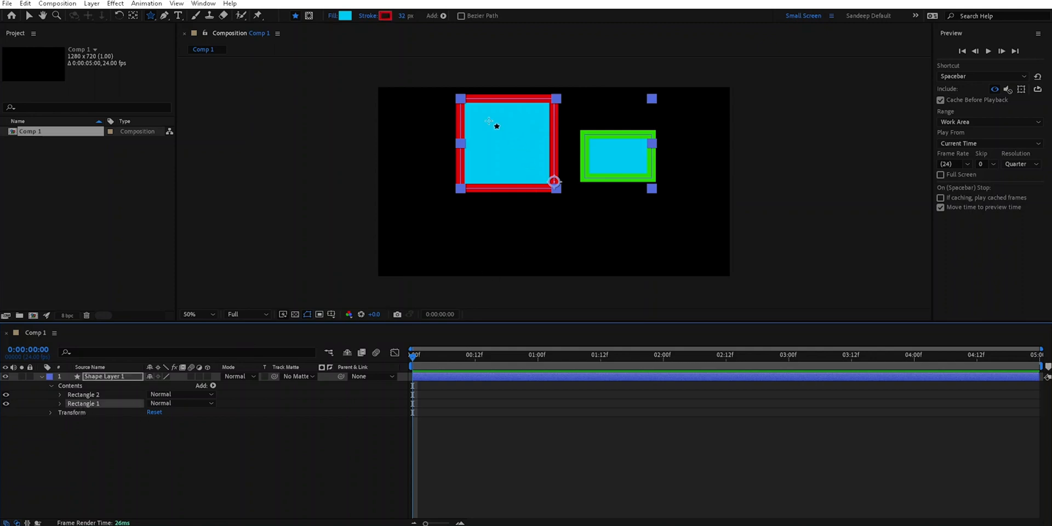
click(28, 15)
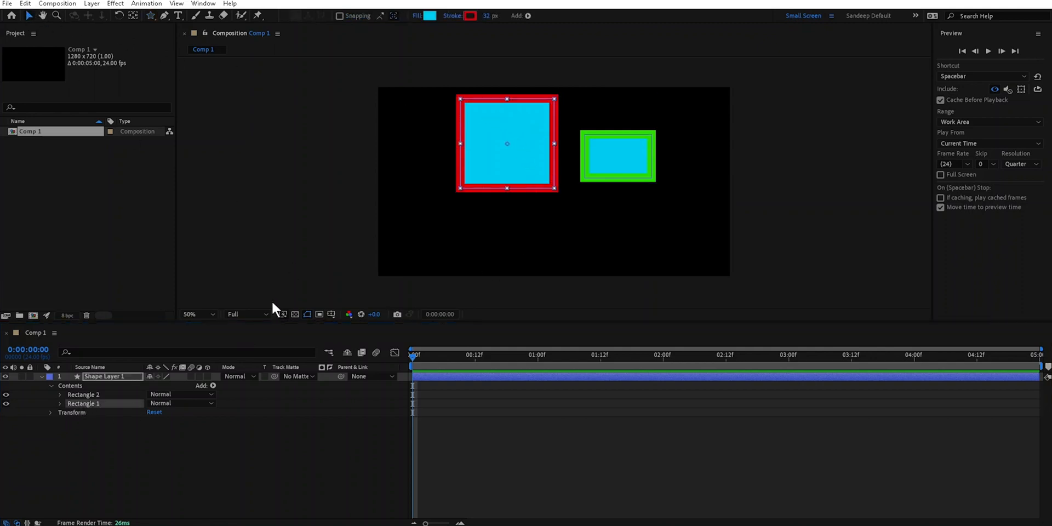
click(103, 400)
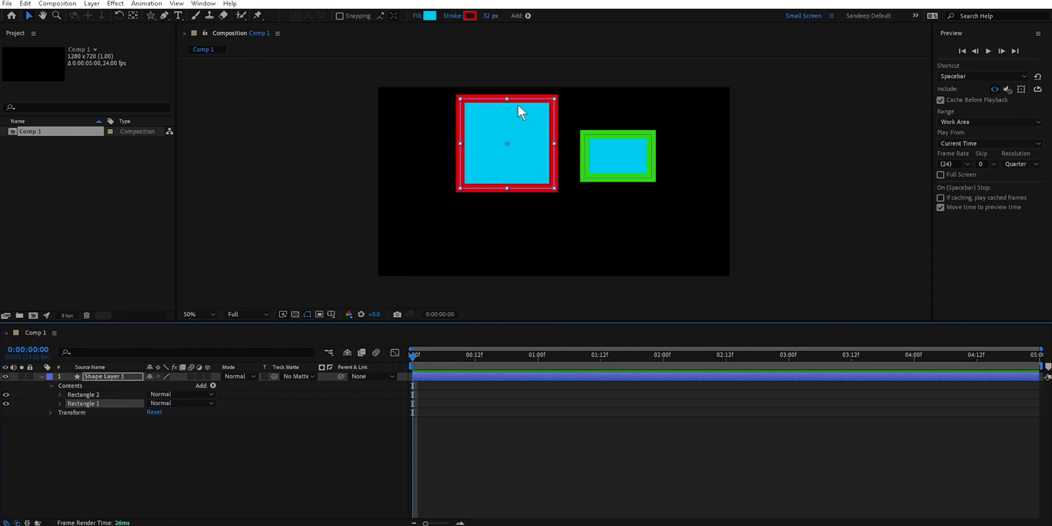
drag(526, 100, 508, 133)
- Expand the Rectangle 1 group, select Rectangle Path 1 and show its properties
click(59, 403)
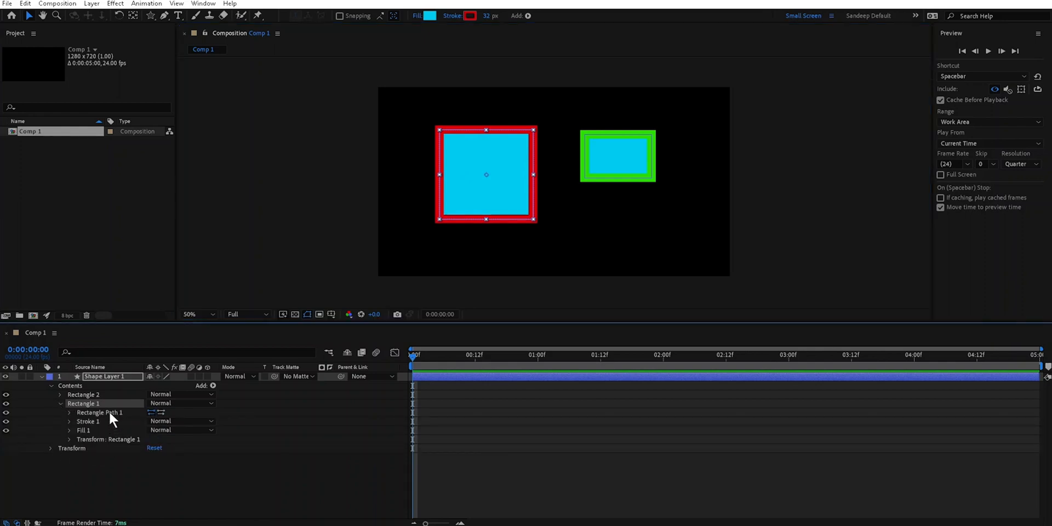
click(110, 412)
click(69, 412)
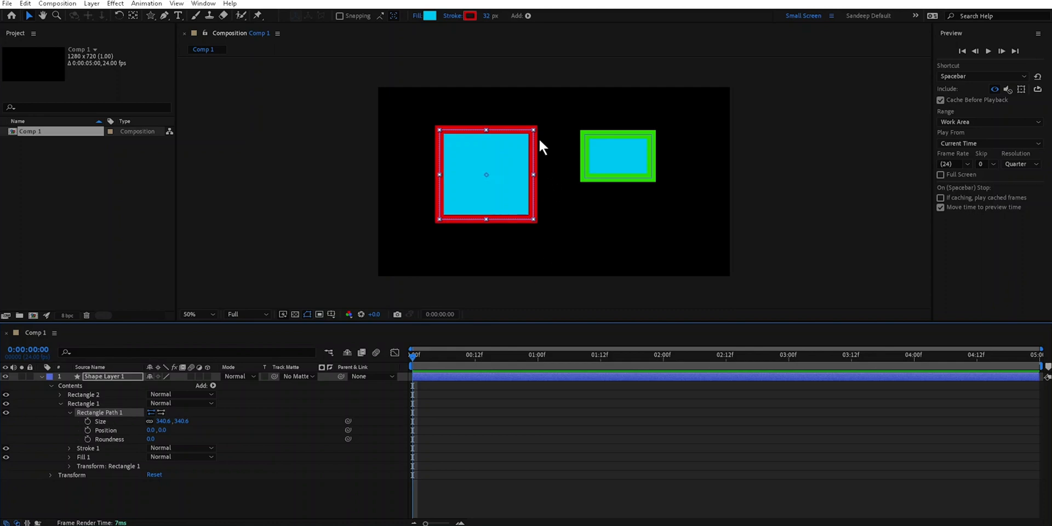
- Shrink the red-outlined rectangle from its upper-right corner handle so that it is narrower than it is tall
scroll(534, 129, up, 2)
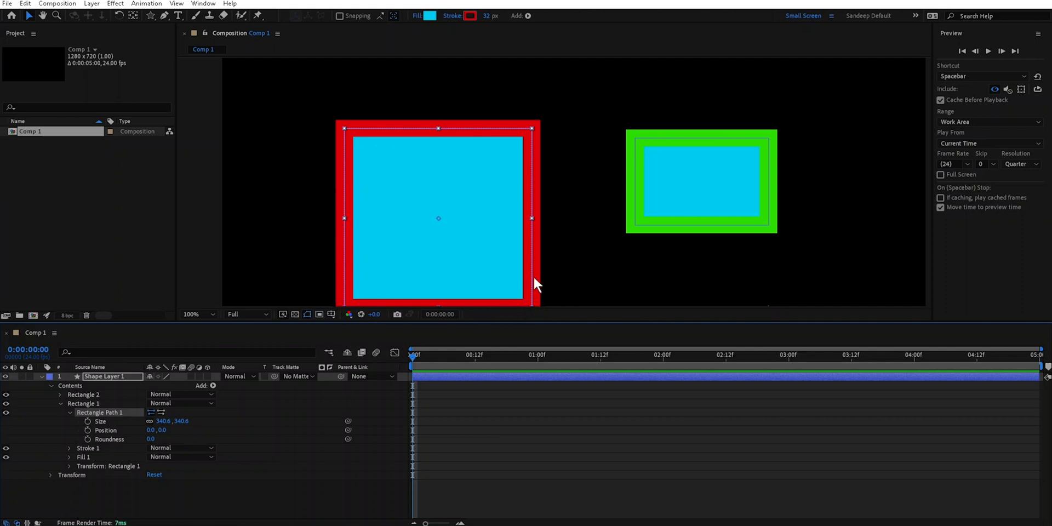
click(531, 129)
drag(531, 128, 496, 143)
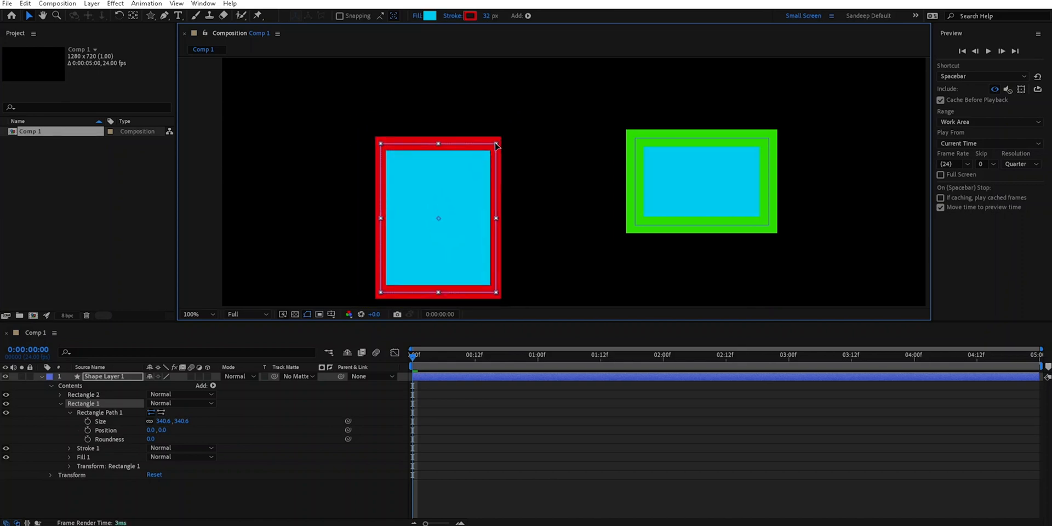
- Select Rectangle Path 1, widen the rectangle from its upper-right corner handle to nearly square, and clear the selection
click(108, 412)
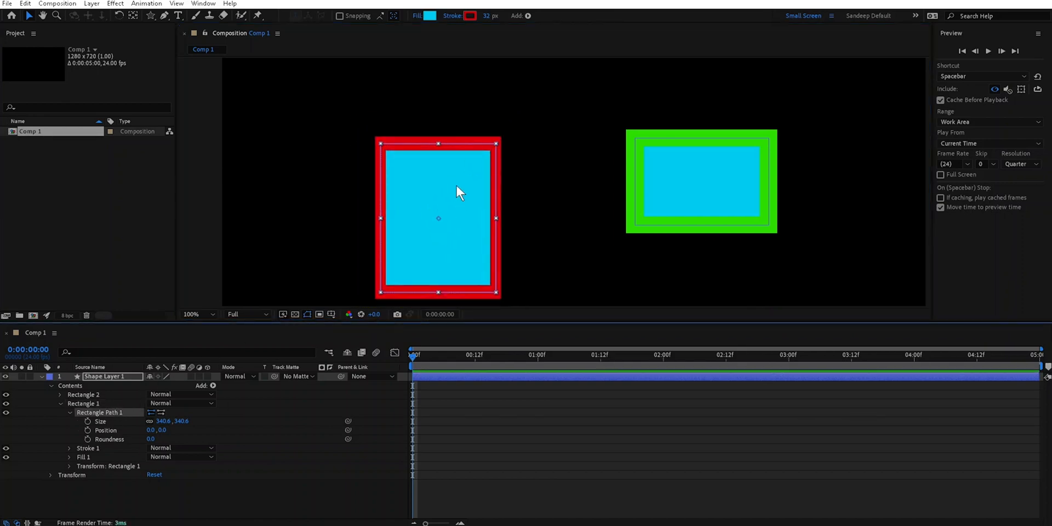
mouse_move(494, 143)
mouse_down()
mouse_move(468, 181)
mouse_move(507, 148)
mouse_up()
click(132, 421)
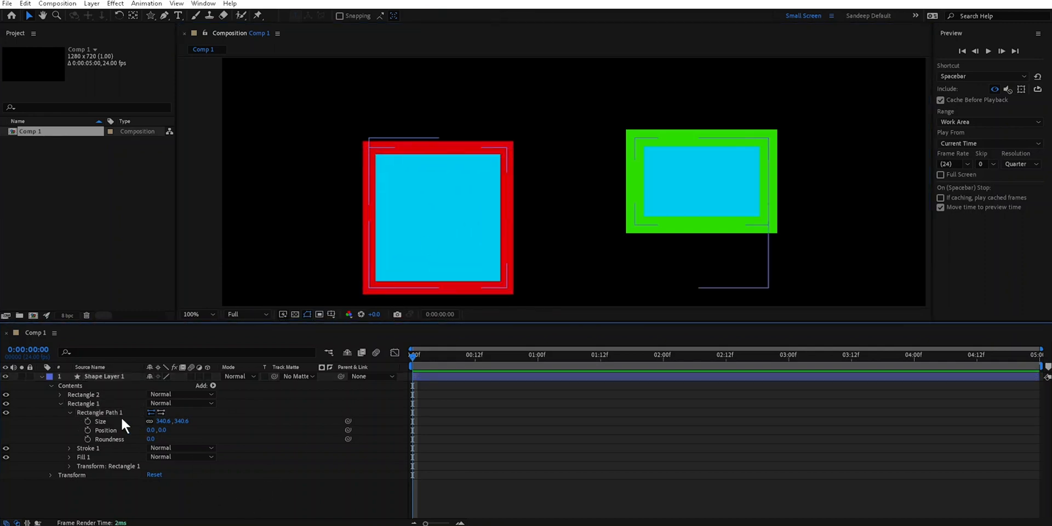
- Select the Rectangle 1 group, enlarge the red-outlined rectangle and move it up and to the left in the composition
click(94, 403)
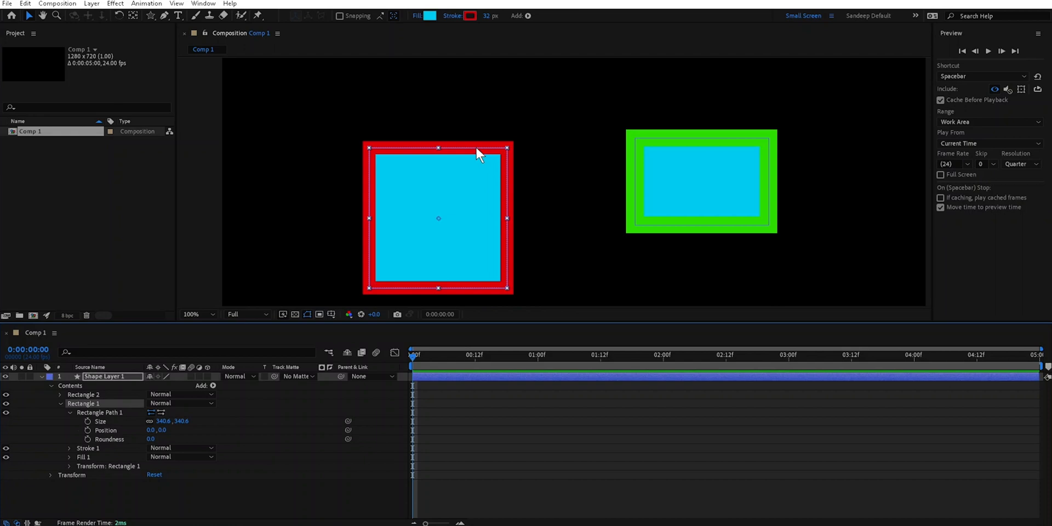
drag(475, 146, 498, 110)
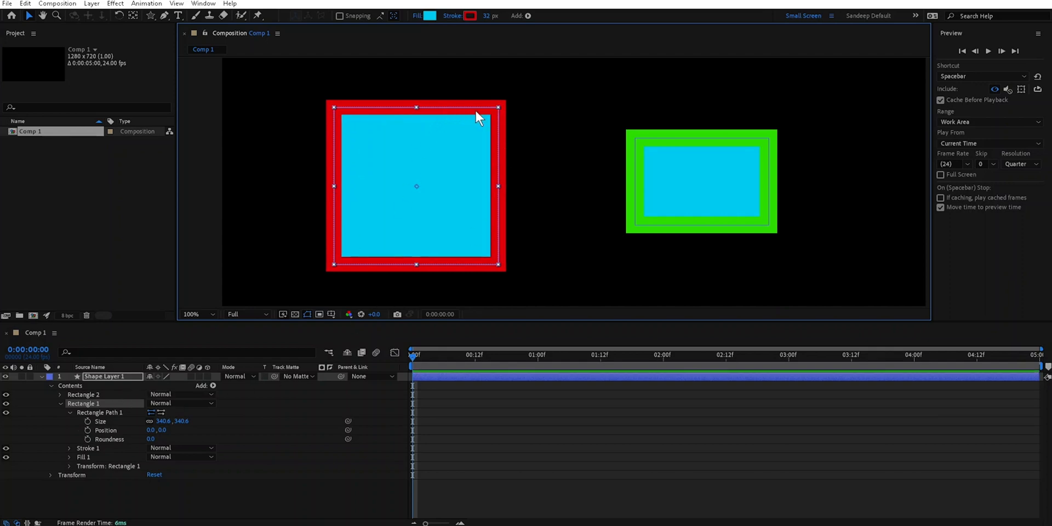
drag(462, 105, 430, 93)
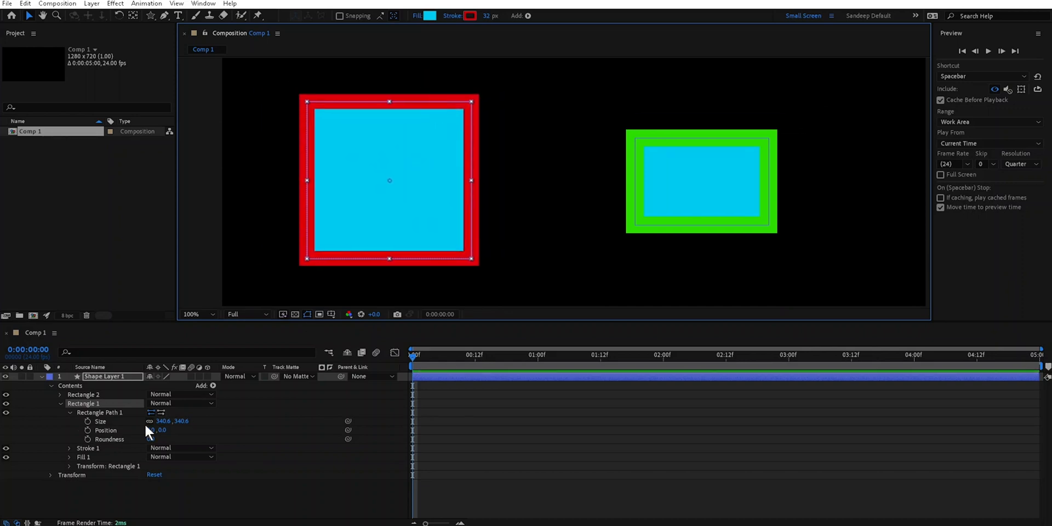
- Clear the selection and collapse Rectangle Path 1 and the Rectangle 1 group
click(104, 413)
click(71, 411)
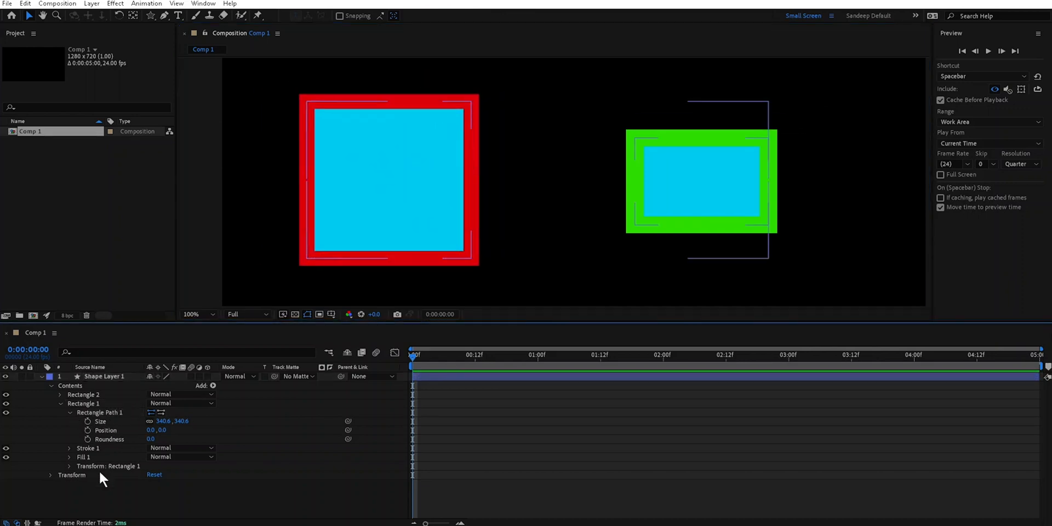
click(70, 412)
click(61, 403)
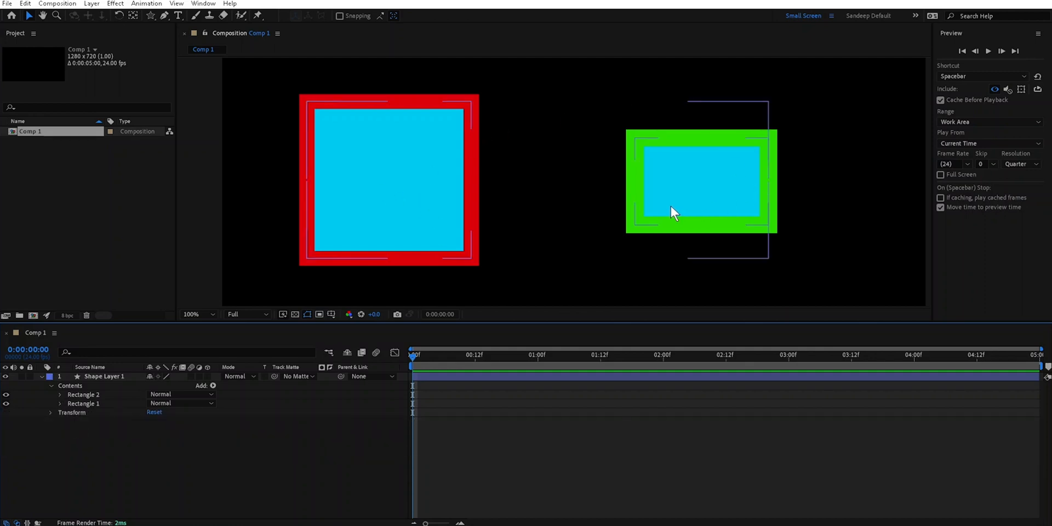
- Draw an ellipse about 166 by 186 px between the two rectangles on a new shape layer with the Ellipse tool
click(163, 18)
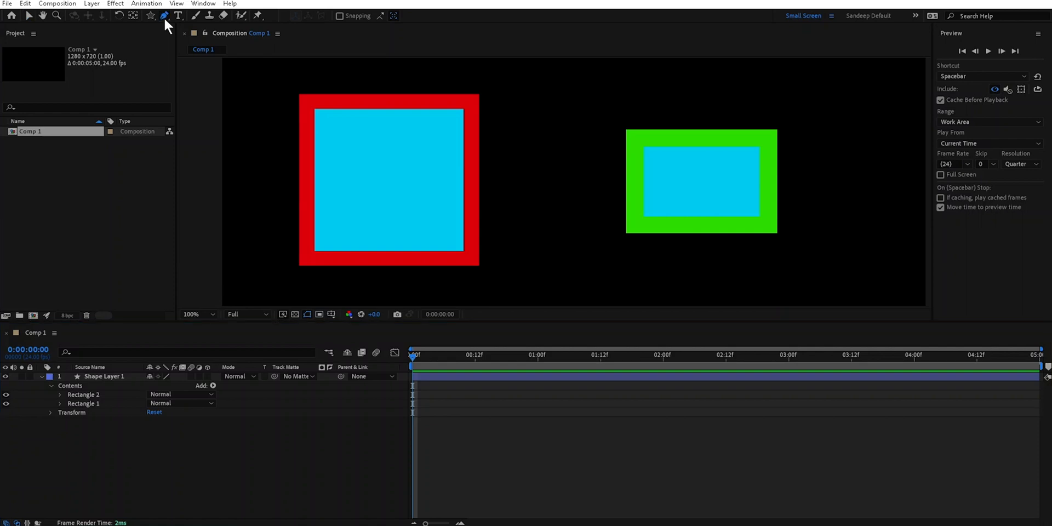
click(204, 43)
drag(512, 136, 603, 234)
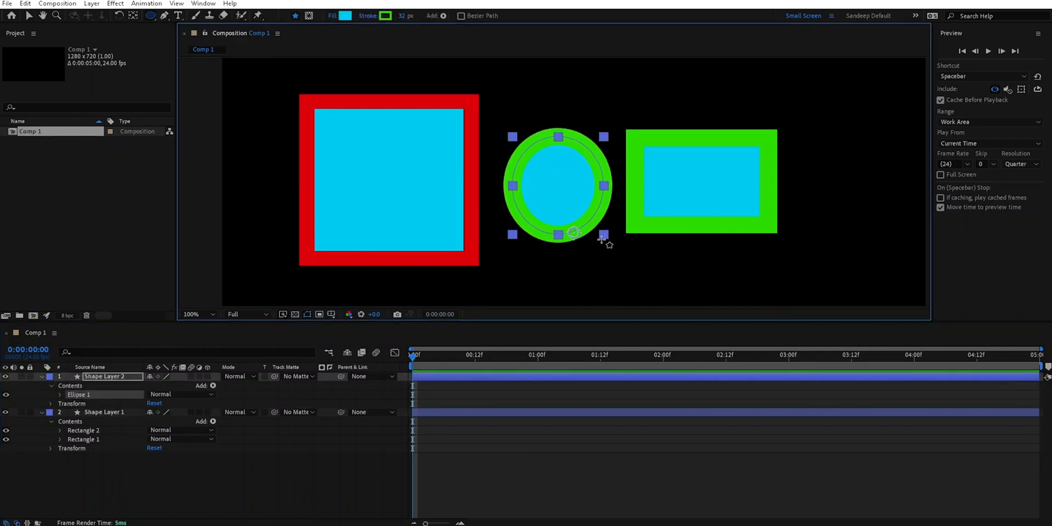
- Expand the Ellipse 1 group, select Ellipse Path 1 and switch to the Selection tool
click(60, 394)
click(156, 497)
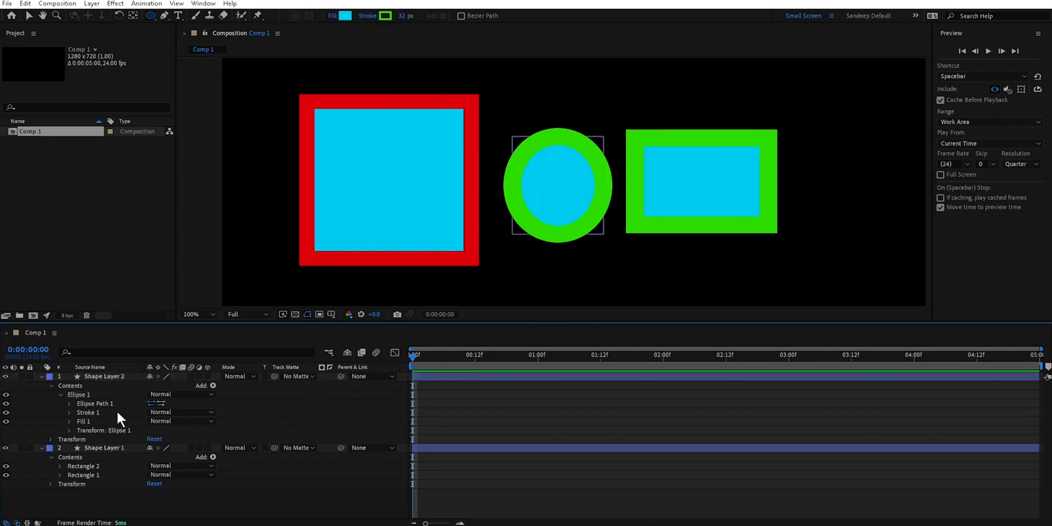
click(101, 403)
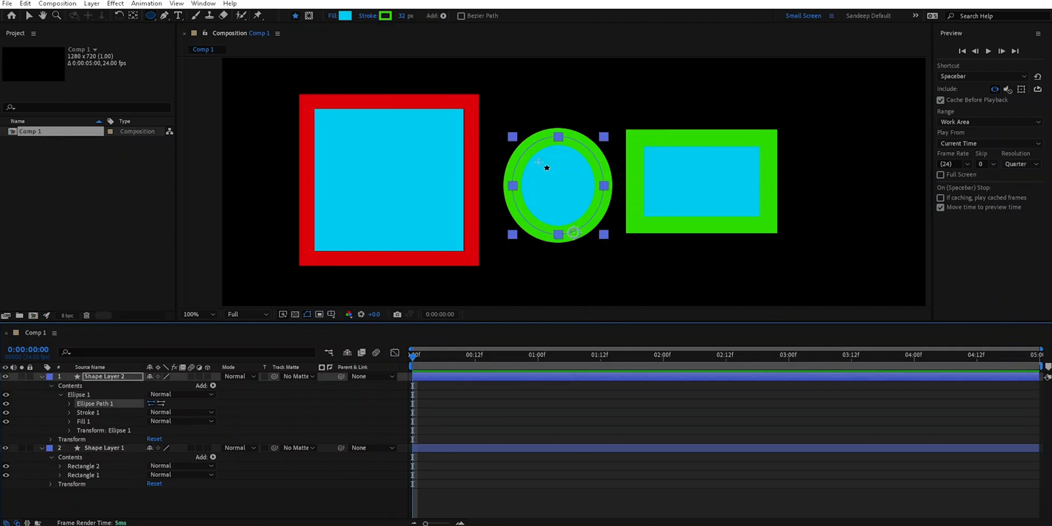
key(v)
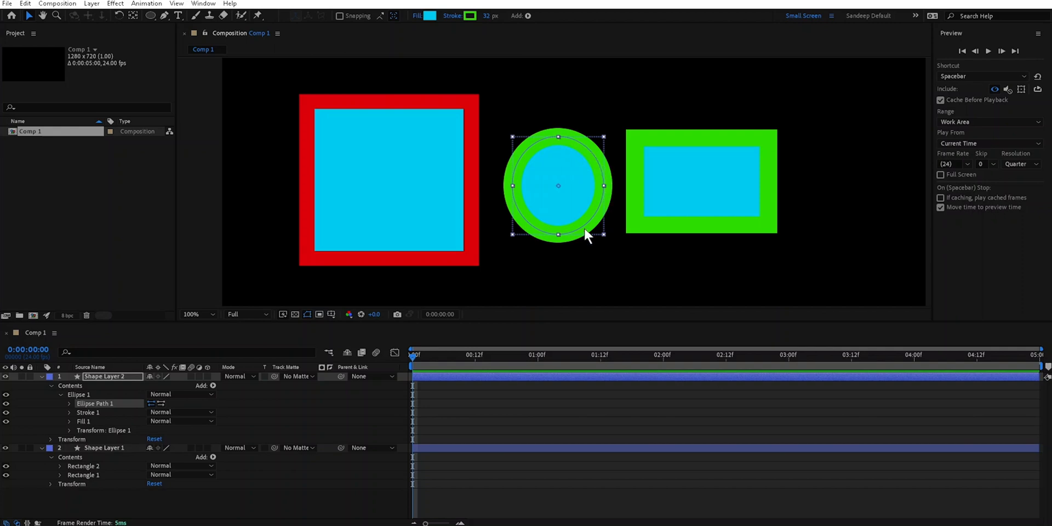
- Nudge the Ellipse 1 group slightly to the right and widen it slightly from its right-hand handle
mouse_move(592, 149)
mouse_down()
mouse_move(605, 99)
mouse_move(821, 92)
mouse_move(789, 181)
mouse_move(587, 151)
mouse_up()
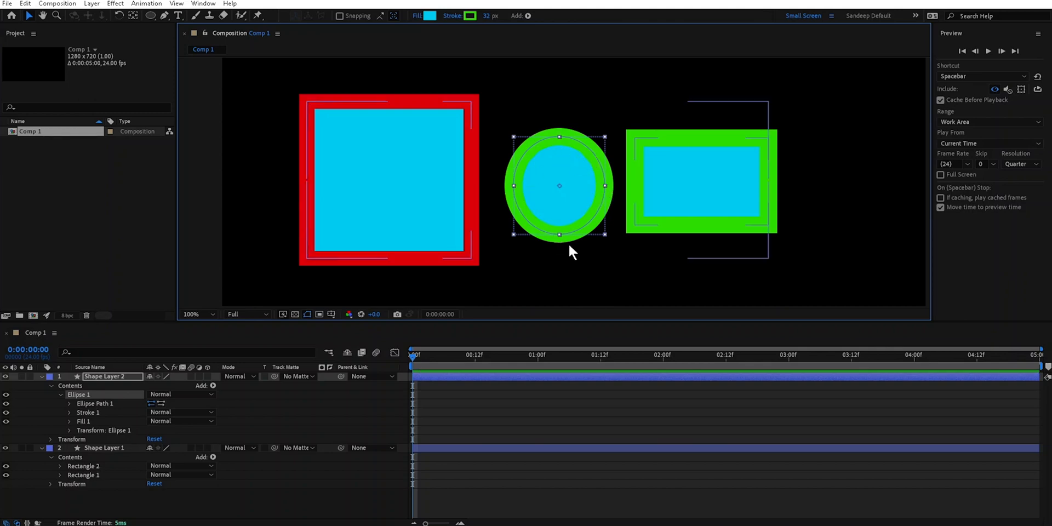
mouse_move(603, 185)
mouse_down()
mouse_move(321, 186)
mouse_move(801, 193)
mouse_move(605, 194)
mouse_up()
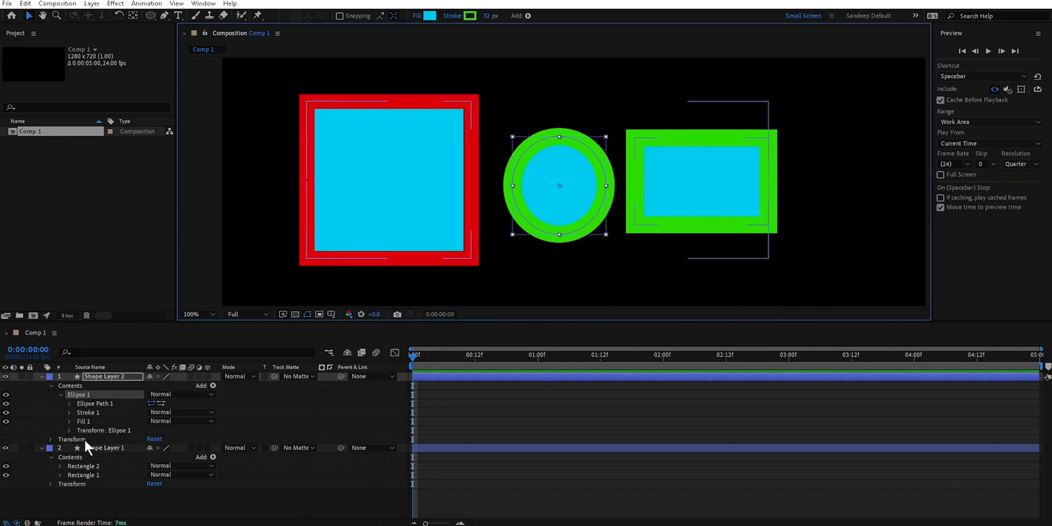
- Show the properties of Ellipse Path 1, try adjusting its Size value and undo that change
click(69, 403)
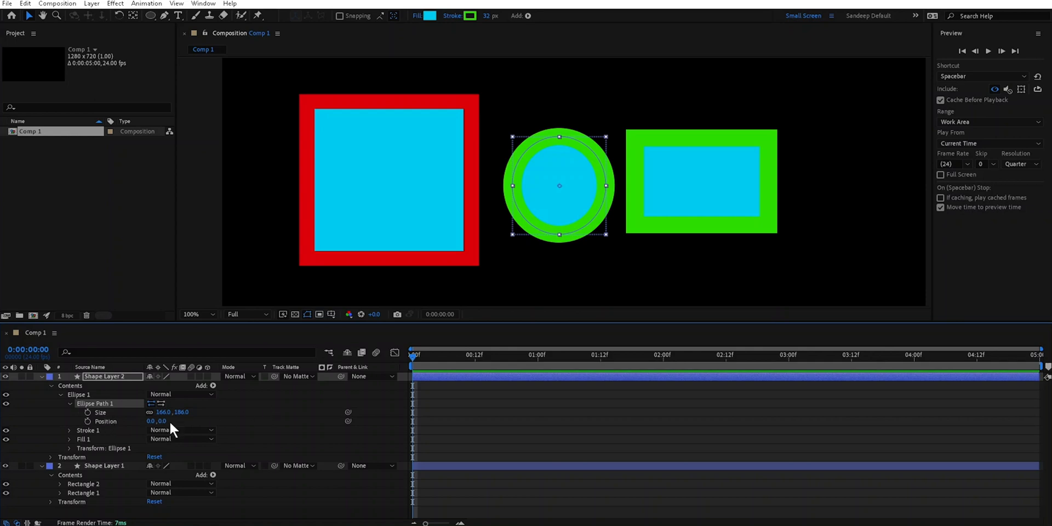
mouse_move(166, 415)
mouse_down()
mouse_move(291, 415)
mouse_move(169, 420)
mouse_up()
key(ctrl+z)
key(ctrl+z)
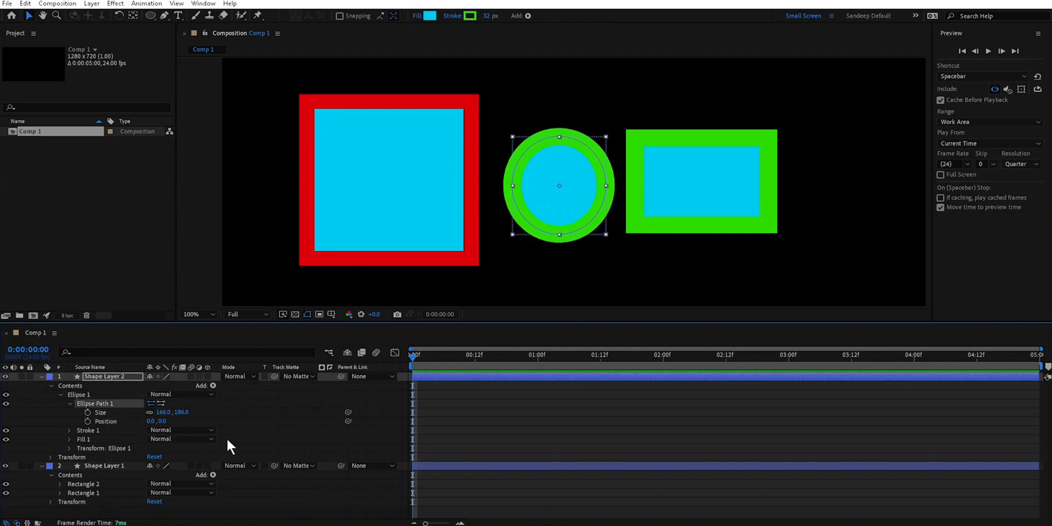
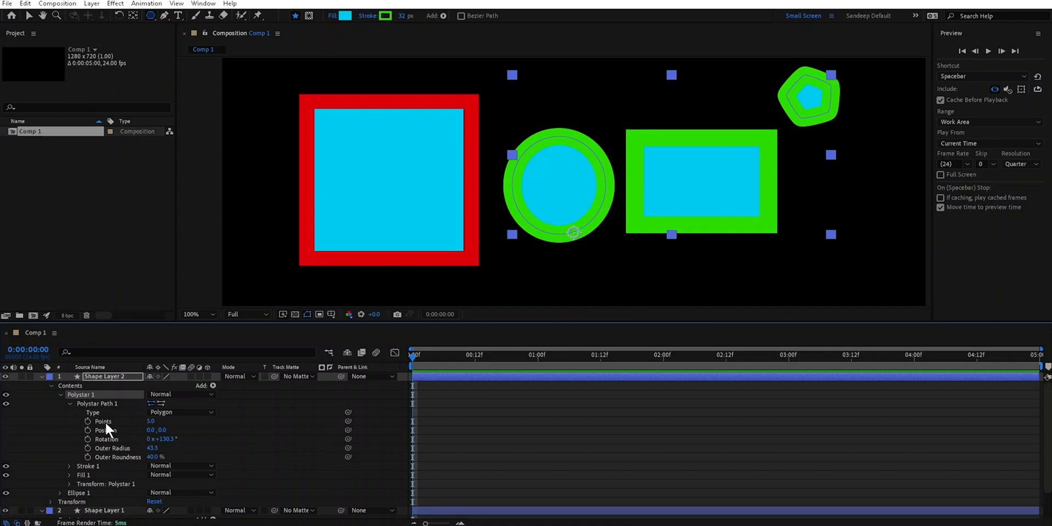
- Set the polygon's Points to 4 and its stroke width to 0 px
drag(151, 421, 154, 423)
drag(400, 14, 377, 15)
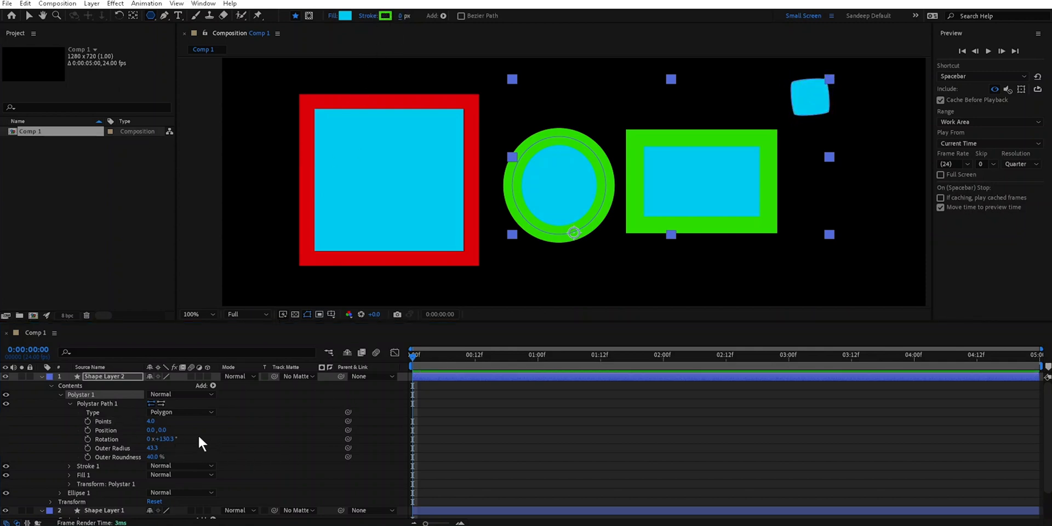
mouse_move(150, 421)
mouse_down()
mouse_move(160, 421)
mouse_move(149, 421)
mouse_up()
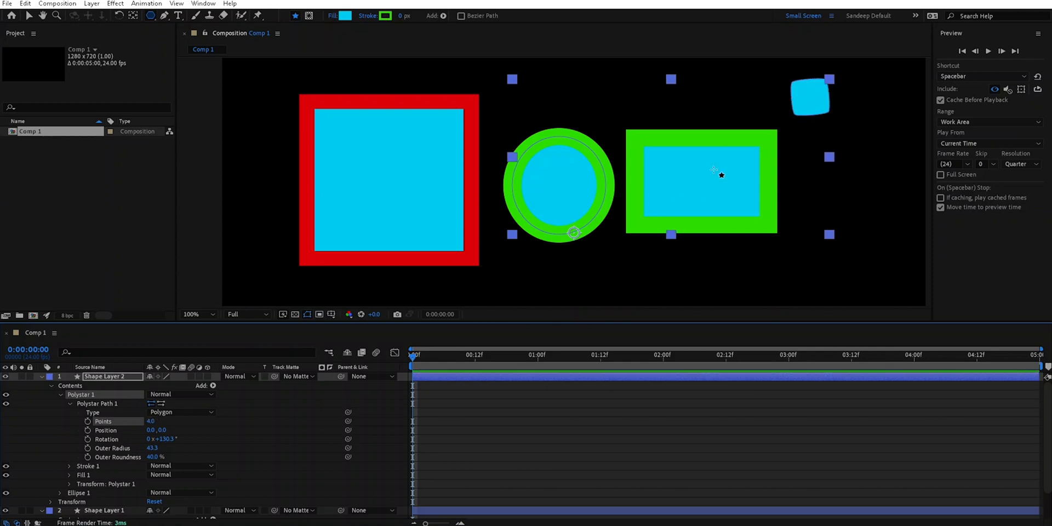
- Enlarge and reposition the four-point polygon with the Selection tool, and delete the ellipse from the same shape layer
click(30, 17)
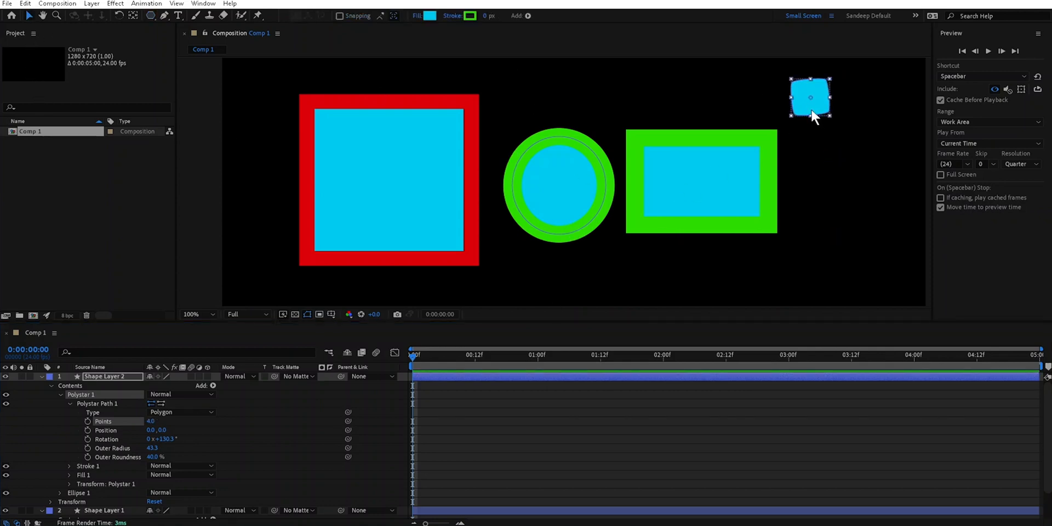
drag(791, 115, 729, 170)
drag(822, 126, 455, 198)
click(601, 166)
key(Delete)
- Move Shape Layer 1 with its rectangles toward the composition's lower-right corner, clear of the polygon, and reselect Shape Layer 2
drag(497, 155, 586, 156)
mouse_move(395, 113)
mouse_down()
mouse_move(343, 107)
mouse_move(275, 130)
mouse_move(726, 313)
mouse_move(818, 261)
mouse_up()
click(501, 159)
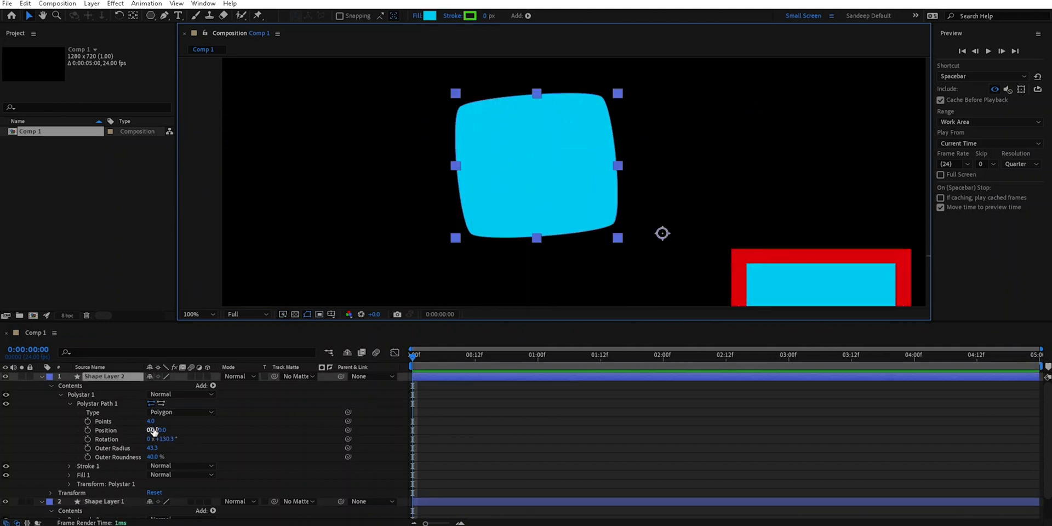
- Try adjusting the polygon's Points and Outer Roundness values, and undo those changes
mouse_move(150, 421)
mouse_down()
mouse_move(153, 448)
mouse_move(187, 453)
mouse_move(163, 454)
mouse_move(162, 420)
mouse_move(151, 420)
mouse_up()
mouse_move(154, 457)
mouse_down()
mouse_move(420, 425)
mouse_move(157, 453)
mouse_up()
key(ctrl+z)
key(ctrl+z)
key(ctrl+z)
key(ctrl+z)
key(ctrl+z)
key(ctrl+z)
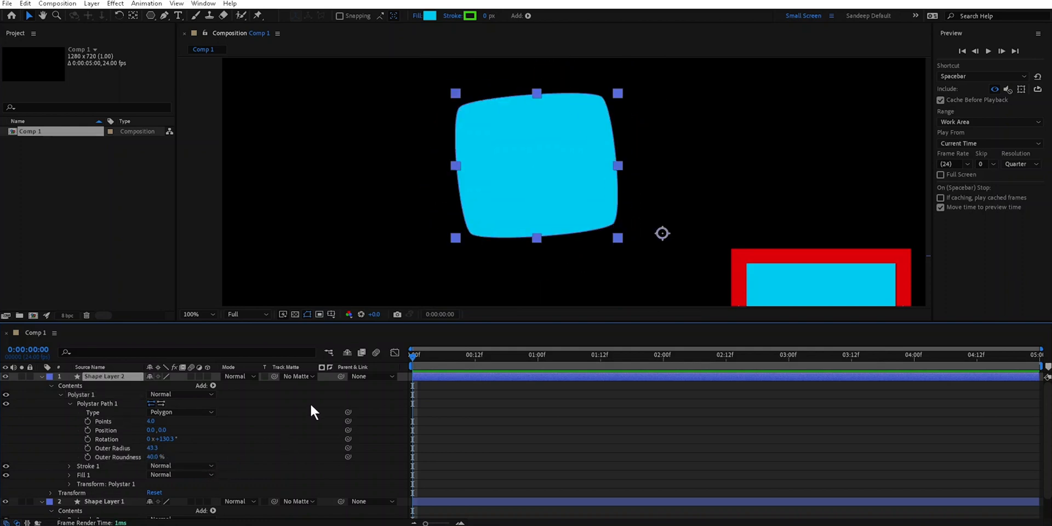
- Fit the composition in view and delete both shape layers
key(shift+slash)
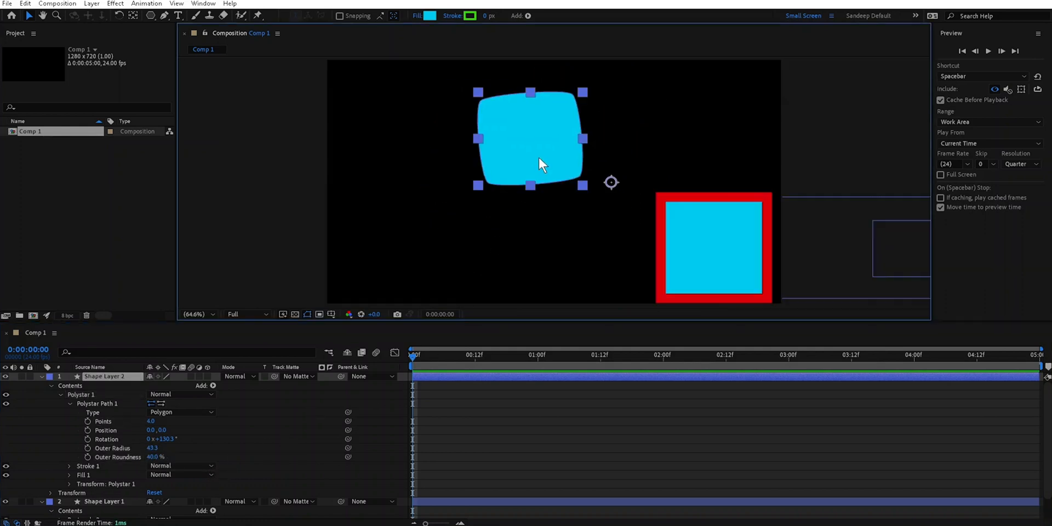
key(Delete)
drag(720, 227, 446, 136)
key(Delete)
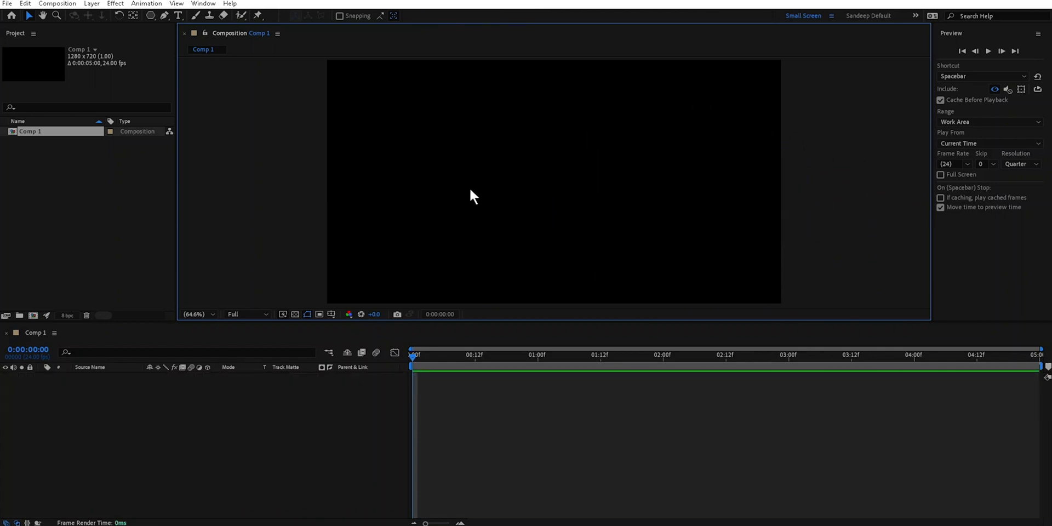
- Draw a wide rounded rectangle near the middle of the composition with the Rounded Rectangle tool
click(150, 16)
click(153, 17)
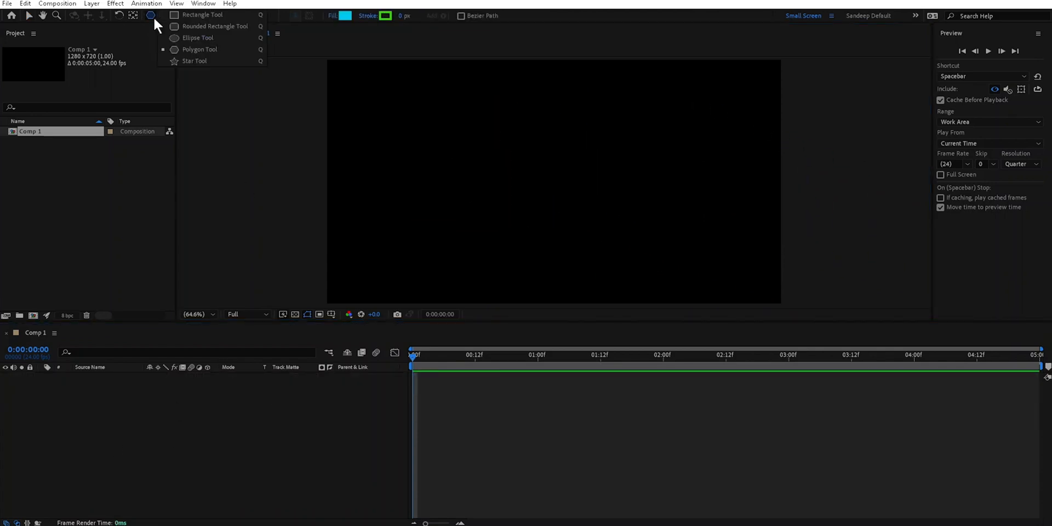
click(196, 25)
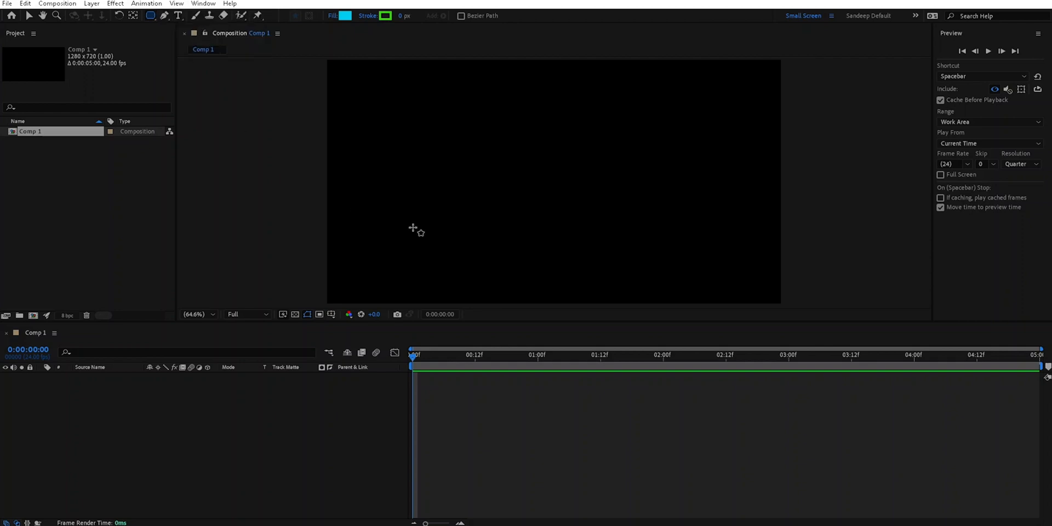
drag(411, 104, 659, 233)
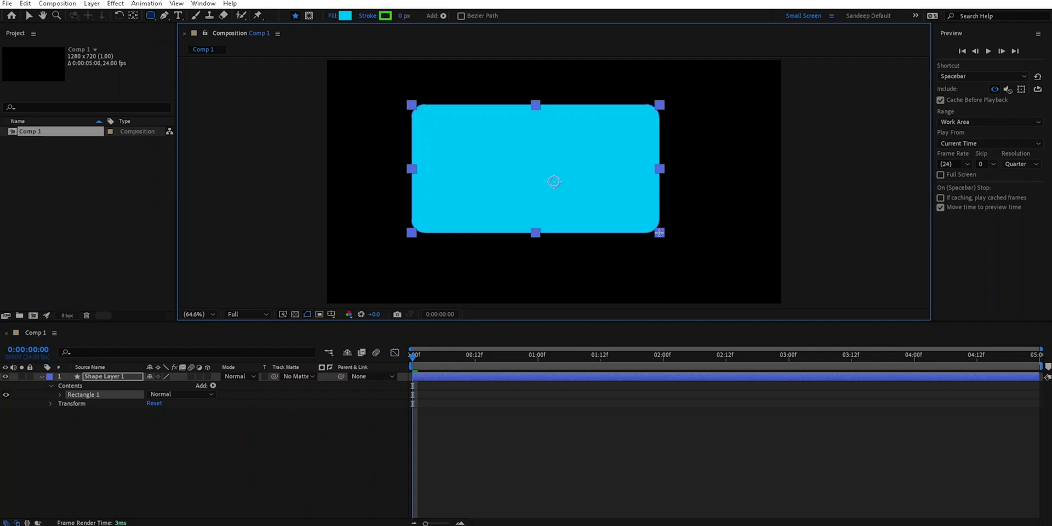
- Increase the rounded rectangle's corner roundness gradually while drawing, until its ends are semicircular
key(Left)
key(Up)
key(Up)
key(Up)
key(Up)
key(Up)
key(Up)
key(Up)
key(Up)
key(Up)
key(Up)
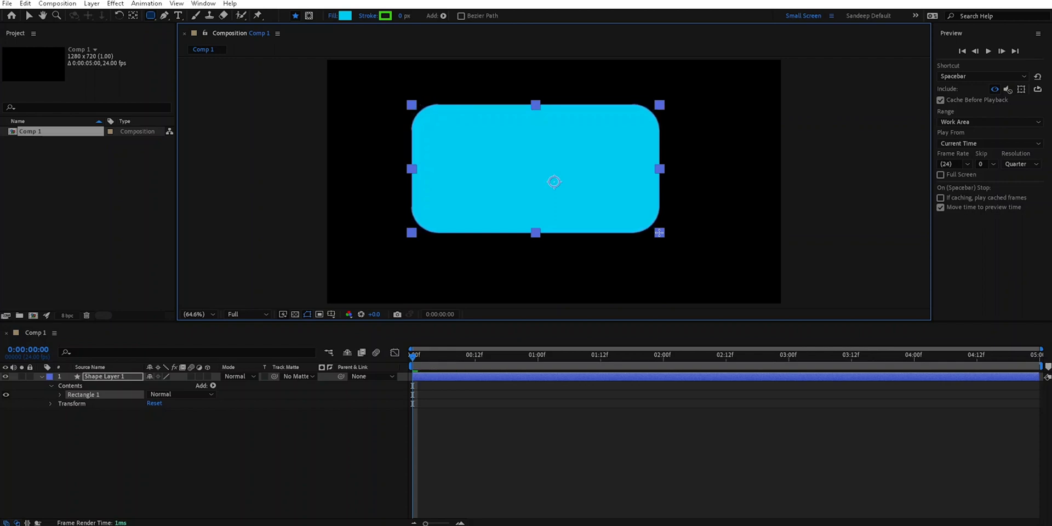
key(Up)
key(Up)
key(Up)
key(Up)
key(Up)
key(Up)
key(Up)
key(Up)
key(Up)
key(Up)
key(Up)
key(Up)
key(Up)
key(Up)
key(Up)
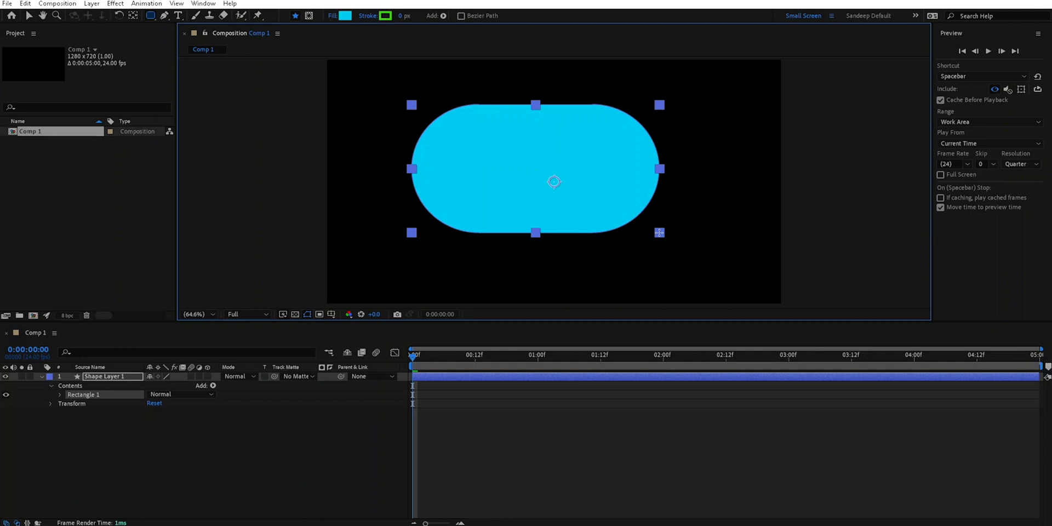
- Switch the rectangle's corners repeatedly between square and fully rounded, and finish by reducing the full roundness slightly
key(Left)
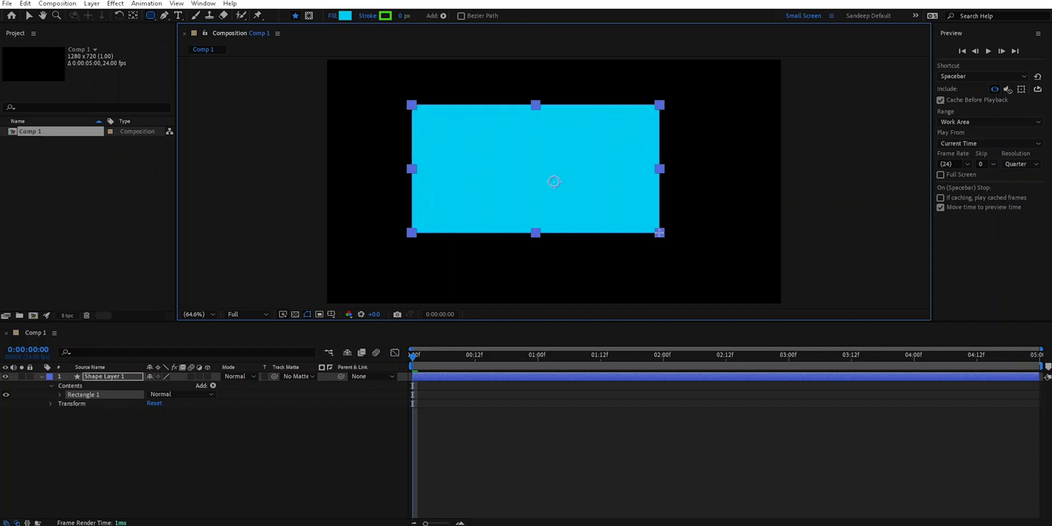
key(Right)
key(Left)
key(Right)
key(Left)
key(Right)
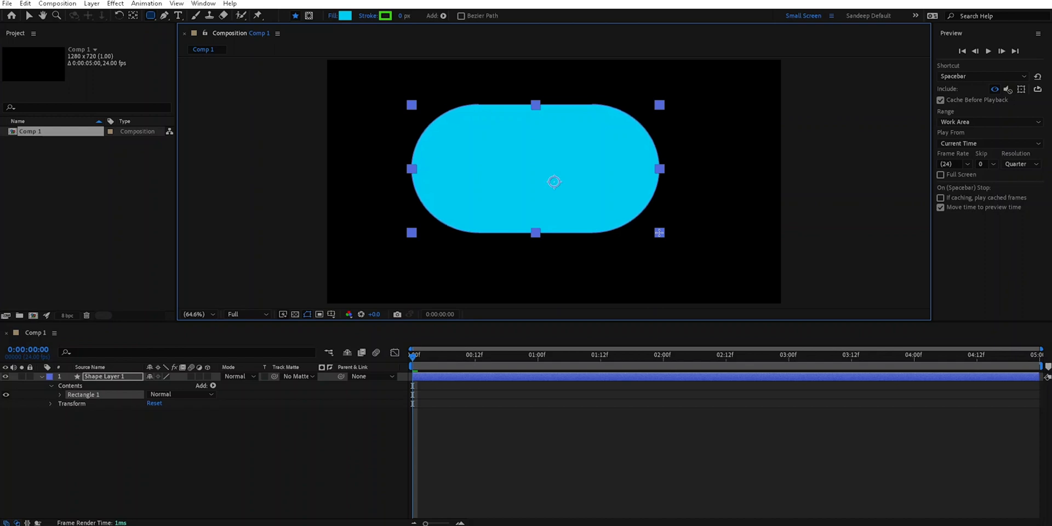
key(Down)
key(Down)
key(Down)
key(Down)
key(Down)
key(Down)
key(Down)
key(Down)
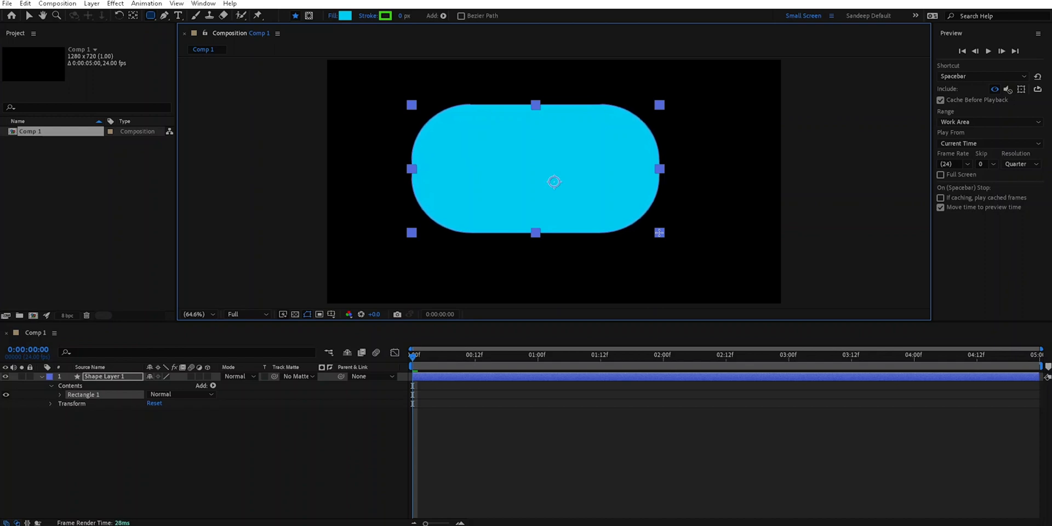
- Draw a polygon overlapping the rounded rectangle's left end and a smaller one beyond its right end with the Polygon tool
drag(152, 17, 171, 51)
drag(387, 146, 438, 183)
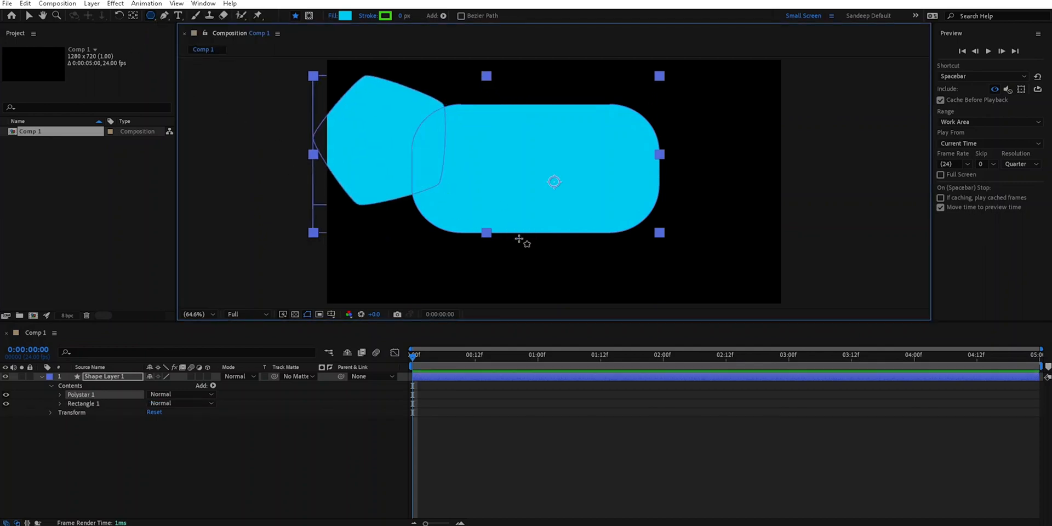
drag(699, 142, 729, 170)
- Vary the smaller polygon's number of points, ending at seven, and change its outer roundness until its corners form small loops
key(Up)
key(Up)
key(Up)
key(Up)
key(Up)
key(Up)
key(Down)
key(Down)
key(Down)
key(Down)
key(Down)
key(Down)
key(Down)
key(Down)
key(Down)
key(Down)
key(Up)
key(Up)
key(Right)
key(Right)
key(Right)
key(Right)
key(Right)
key(Right)
key(Right)
key(Right)
key(Right)
key(Right)
key(Right)
key(Right)
key(Right)
key(Right)
key(Right)
key(Right)
key(Right)
key(Right)
key(Right)
key(Right)
key(Left)
key(Left)
key(Left)
key(Left)
key(Left)
key(Left)
key(Left)
key(Left)
key(Left)
key(Left)
key(Left)
key(Left)
key(Left)
key(Left)
key(Left)
key(Left)
key(Left)
key(Left)
key(Left)
key(Left)
key(Left)
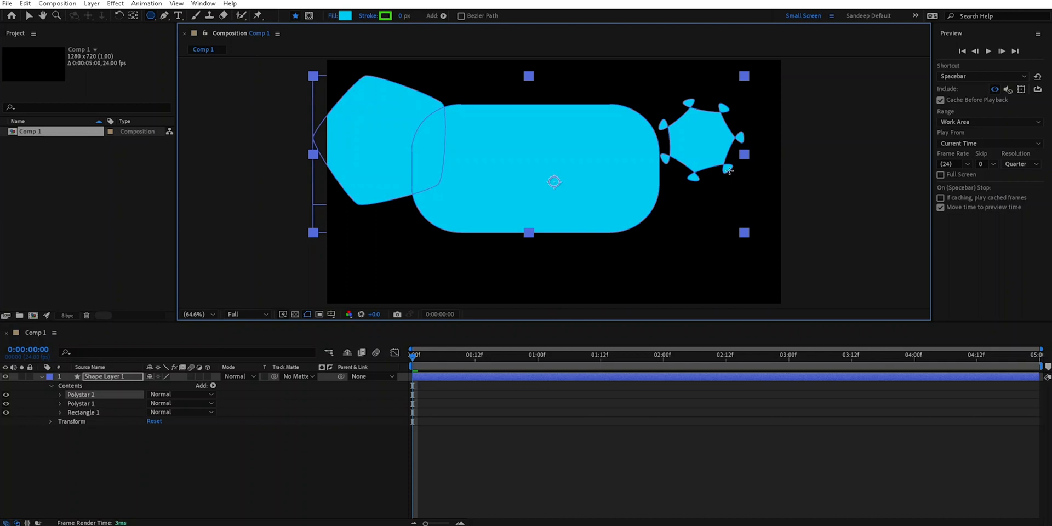
- Delete Shape Layer 1 with all its shapes and switch to the Rectangle tool
click(93, 377)
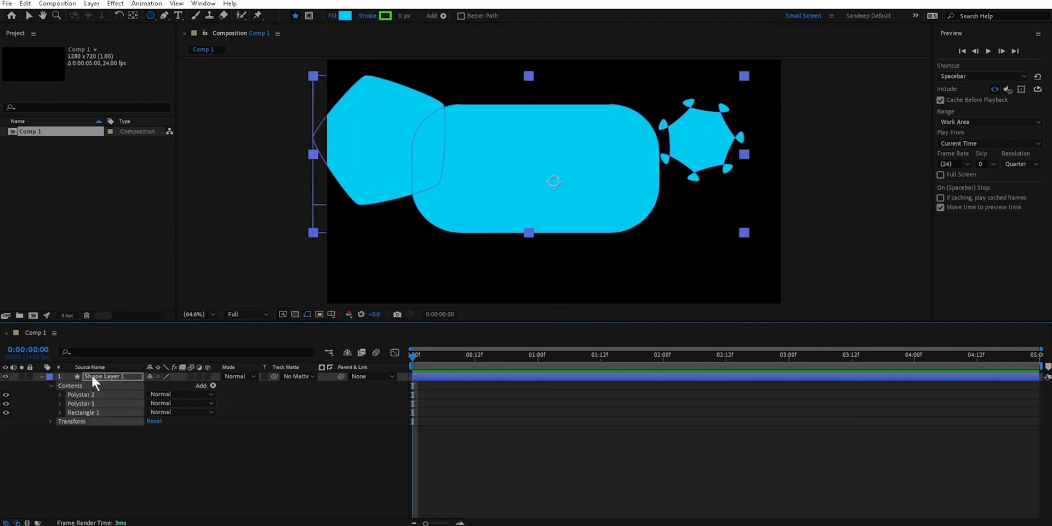
key(Delete)
click(151, 15)
click(200, 17)
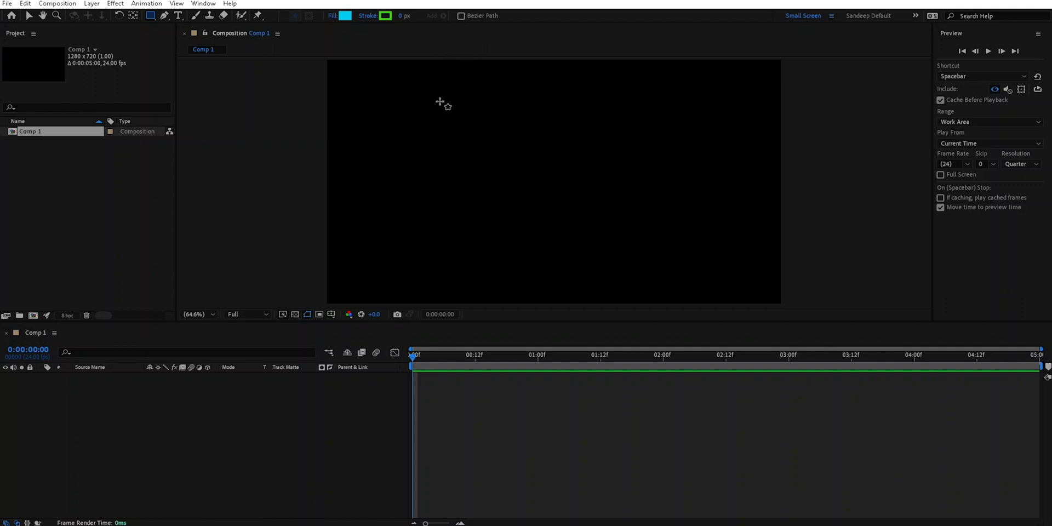
drag(150, 15, 175, 15)
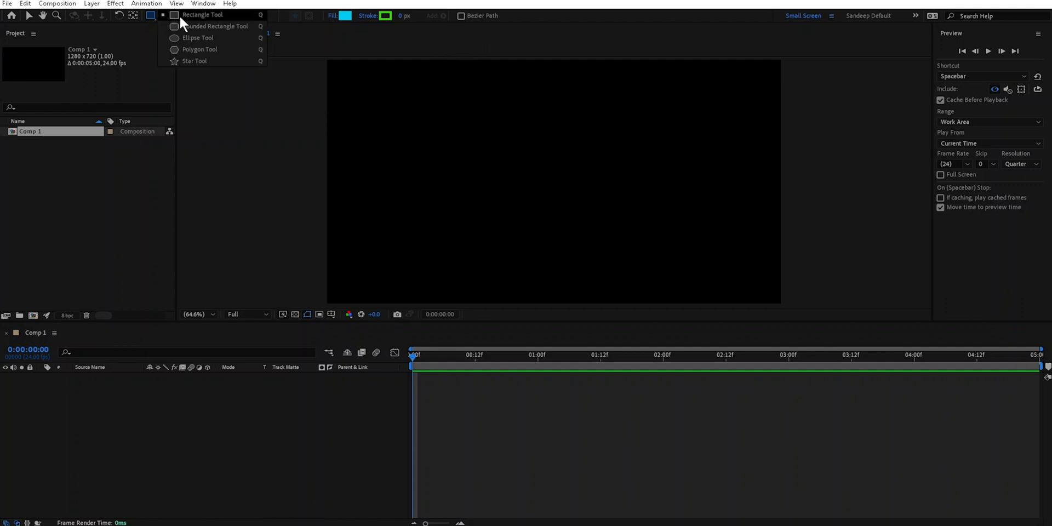
click(190, 13)
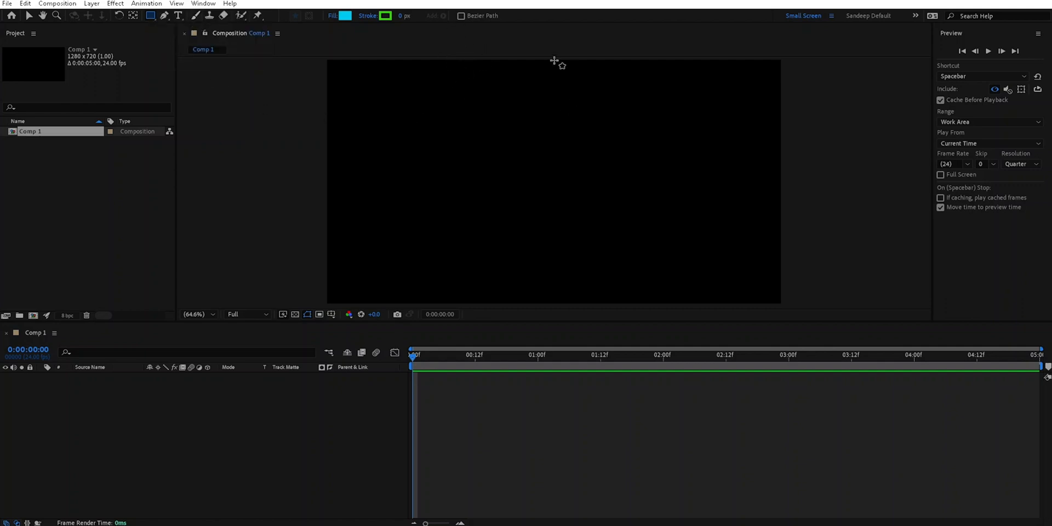
- Draw a rectangle on the left with Bezier Path enabled and a second one on the right with Bezier Path disabled
click(461, 15)
drag(380, 111, 512, 188)
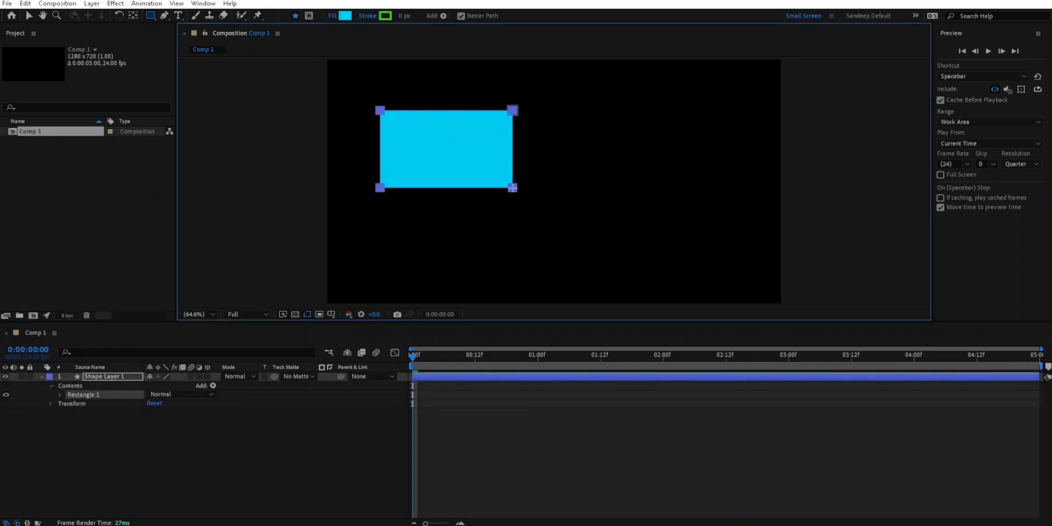
click(461, 15)
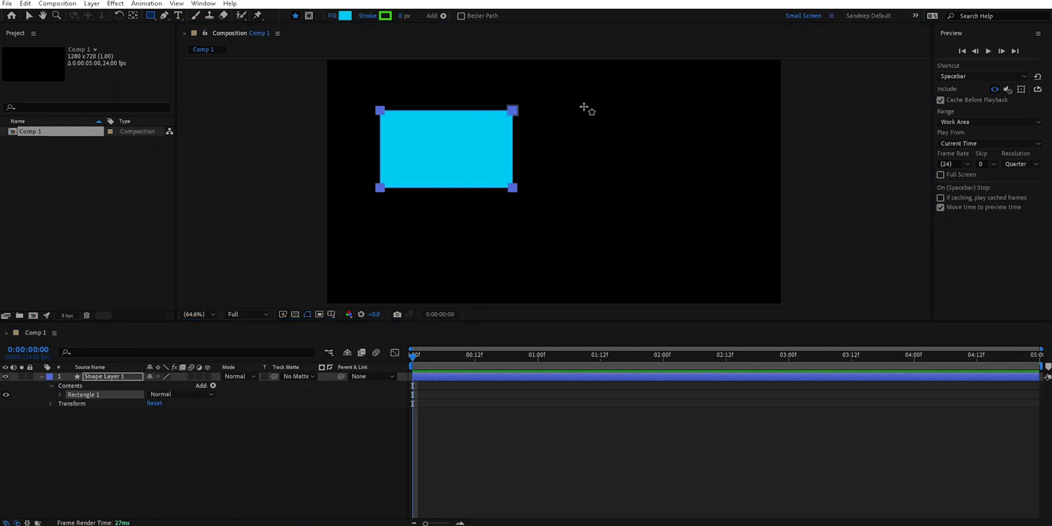
drag(583, 107, 746, 189)
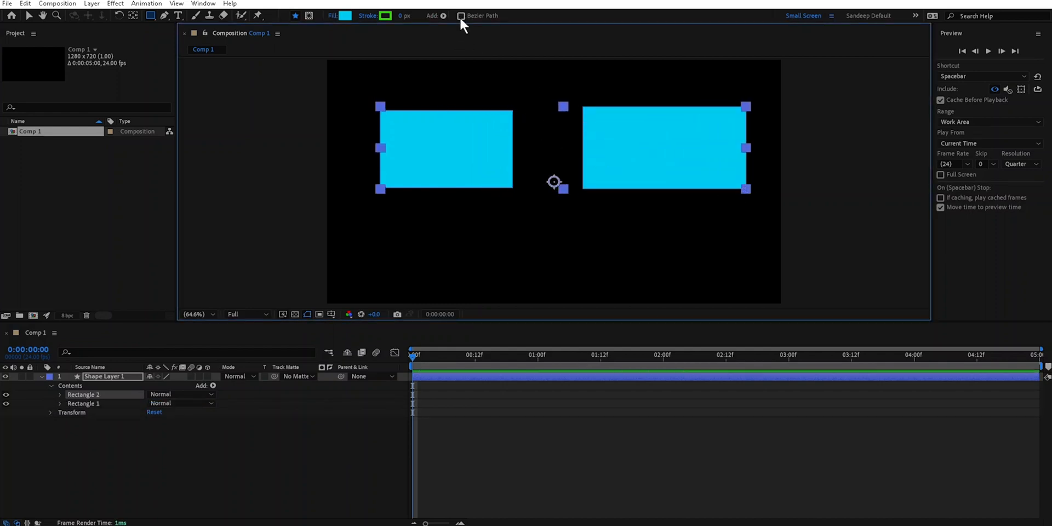
- Select Shape Layer 1, Rectangle 2 and Rectangle 1 in turn, using the Selection tool, to compare their handles
click(121, 448)
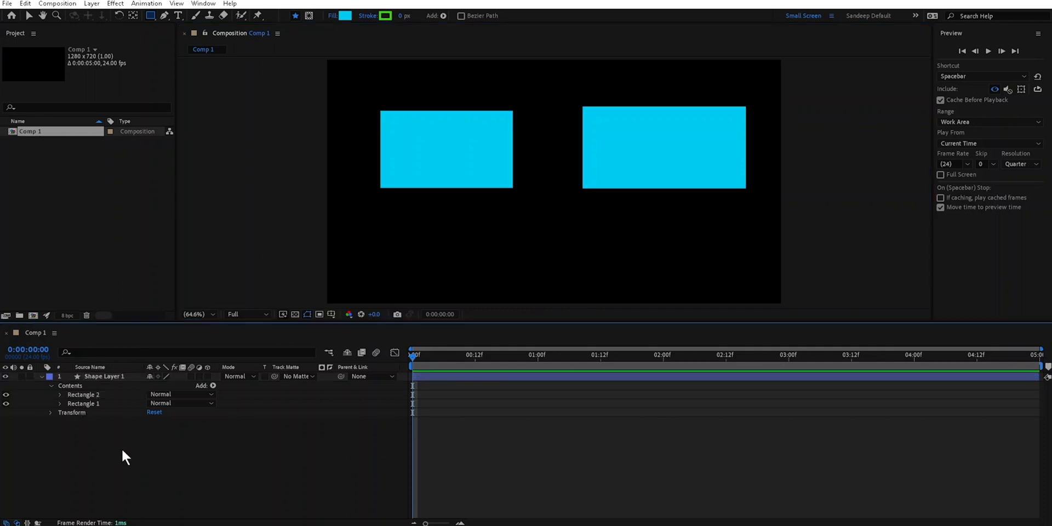
click(116, 377)
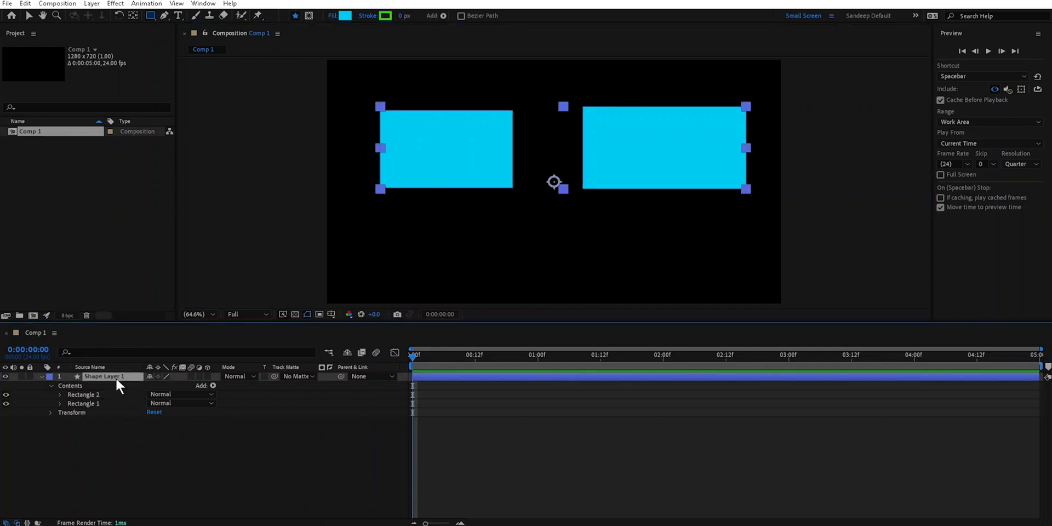
click(89, 393)
key(v)
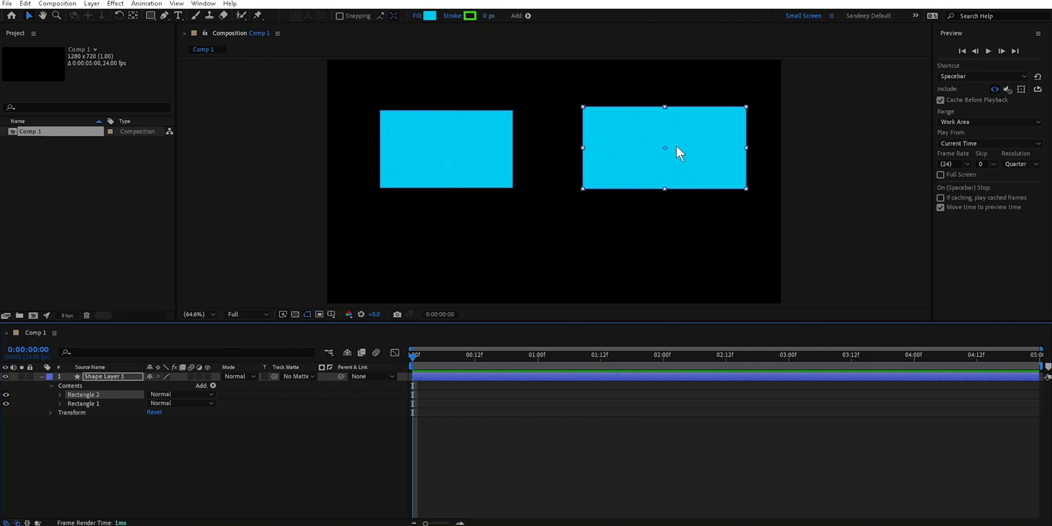
click(443, 156)
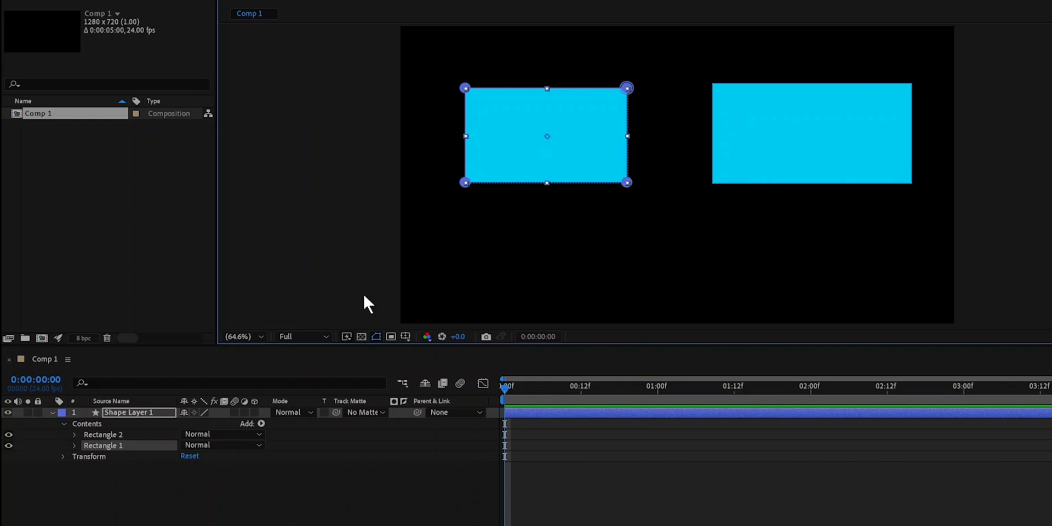
- Expand Path 1 in Rectangle 1 and Rectangle Path 1 in Rectangle 2 to compare their properties
click(75, 446)
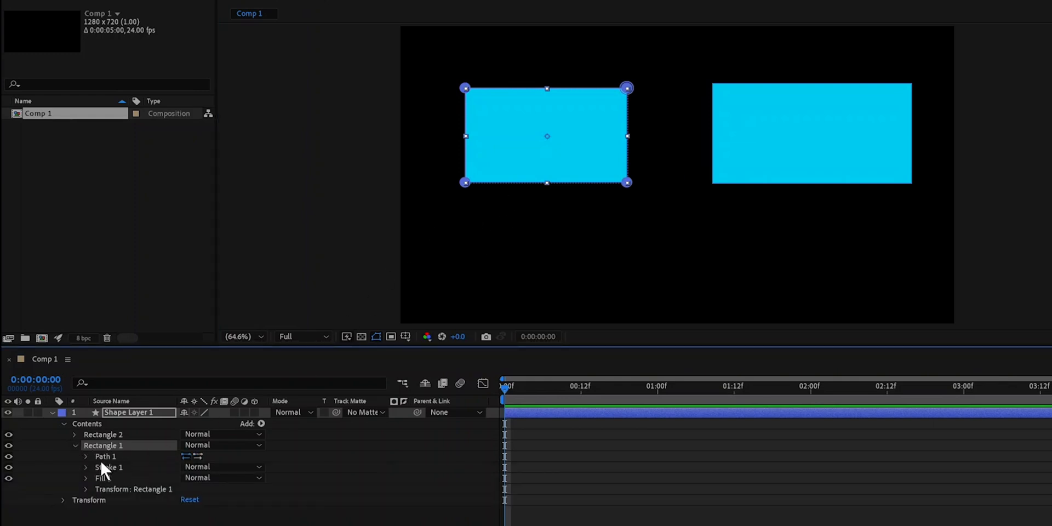
click(86, 457)
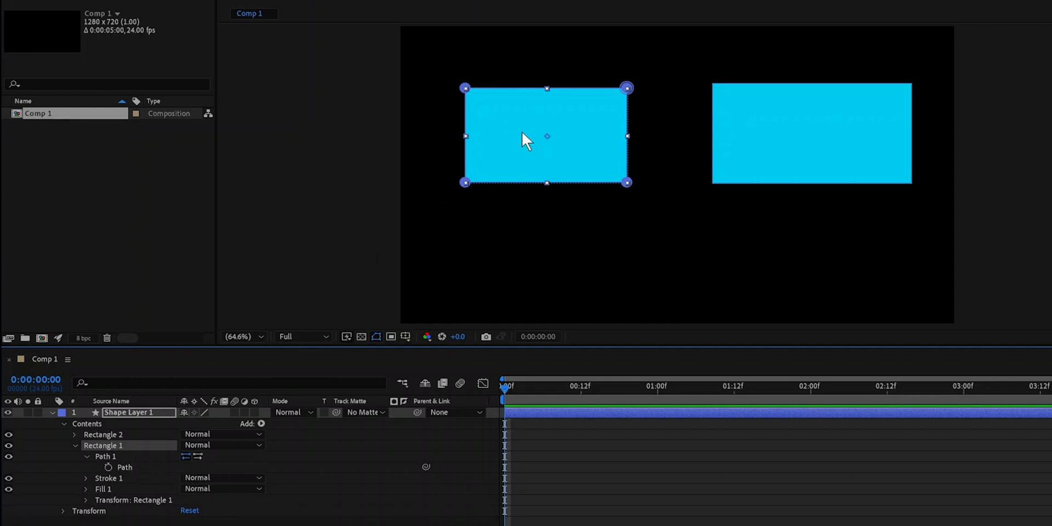
click(75, 434)
click(87, 446)
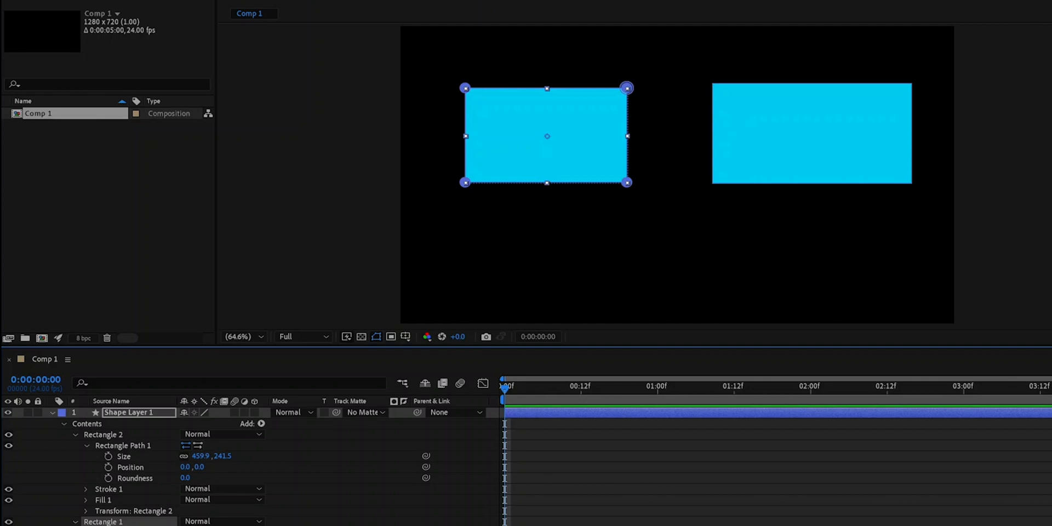
- Reselect the Rectangle 1 group and examine its path vertices and transform handles up close
click(107, 525)
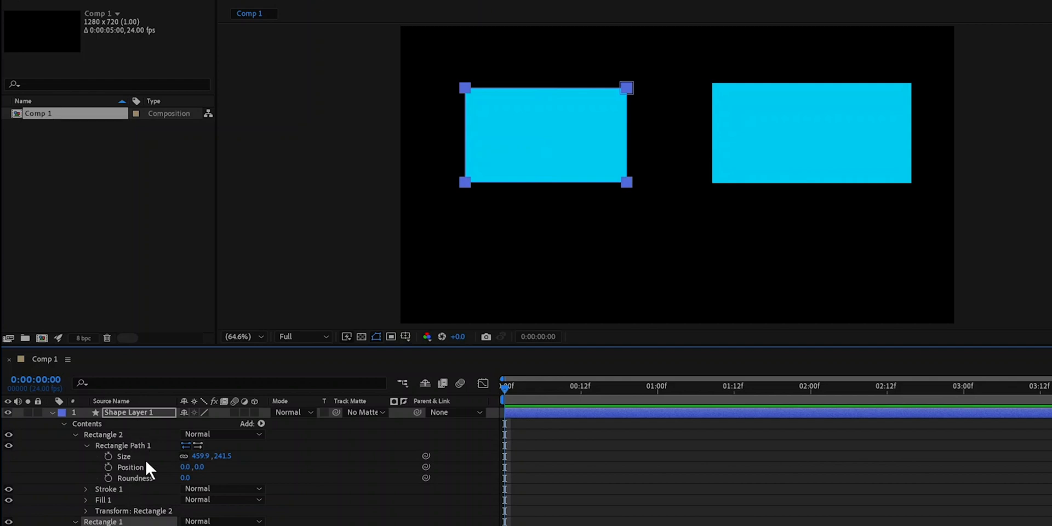
click(558, 508)
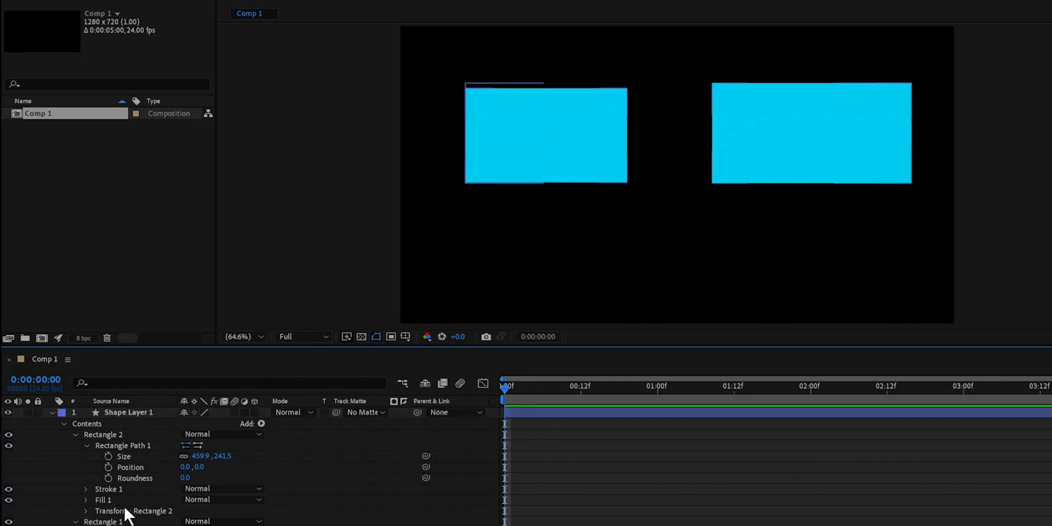
click(151, 519)
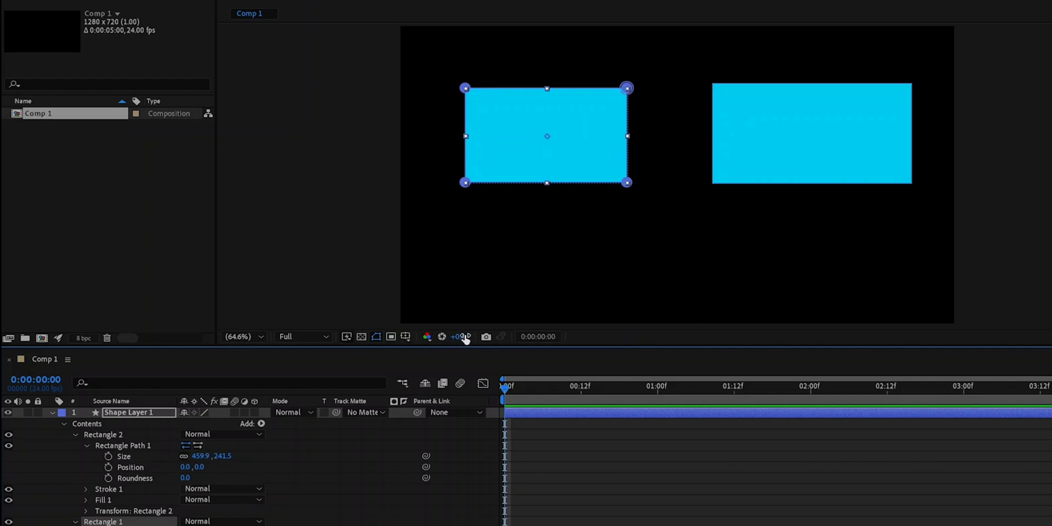
scroll(632, 151, up, 4)
drag(560, 109, 753, 192)
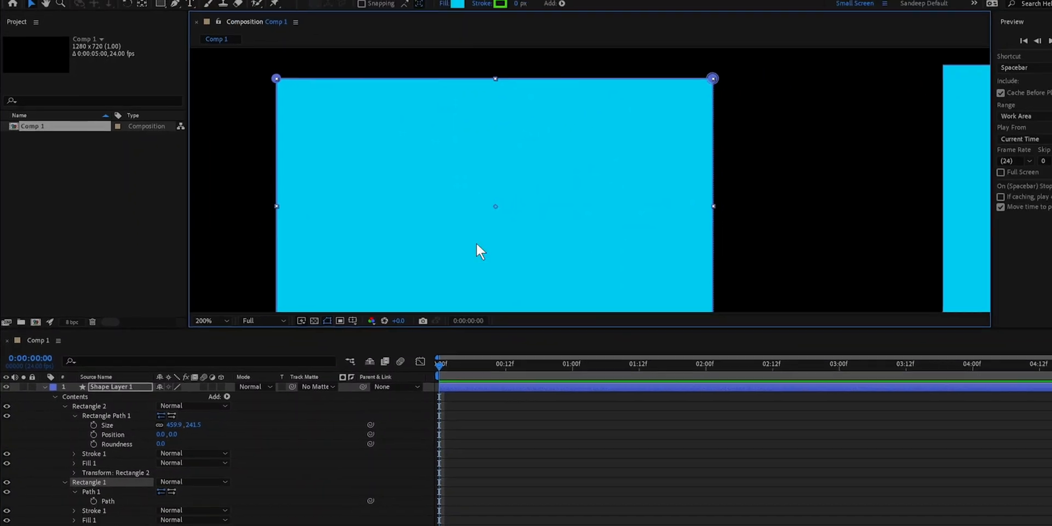
- Select Path 1, Shape Layer 1 and the Rectangle 1 group by turns to compare their on-canvas handles
click(99, 502)
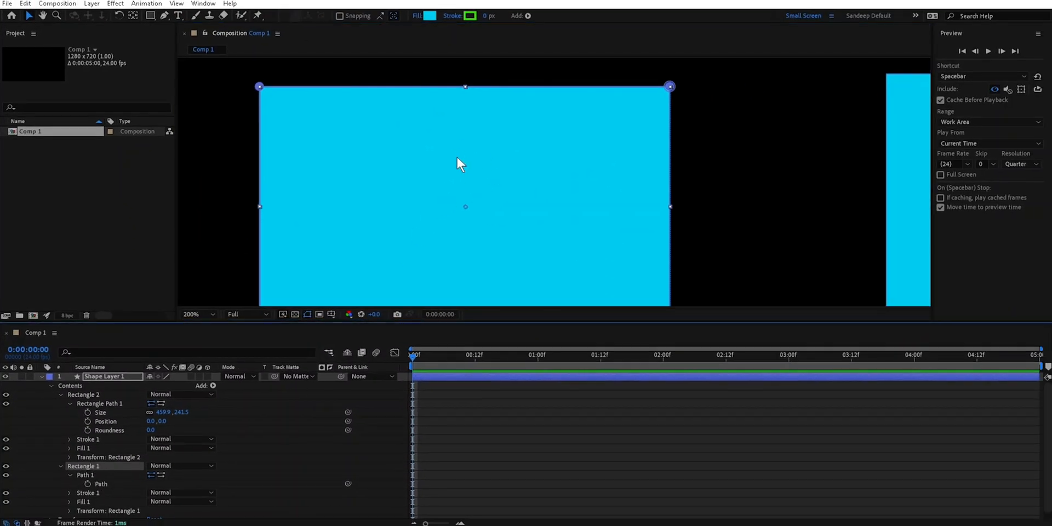
click(93, 475)
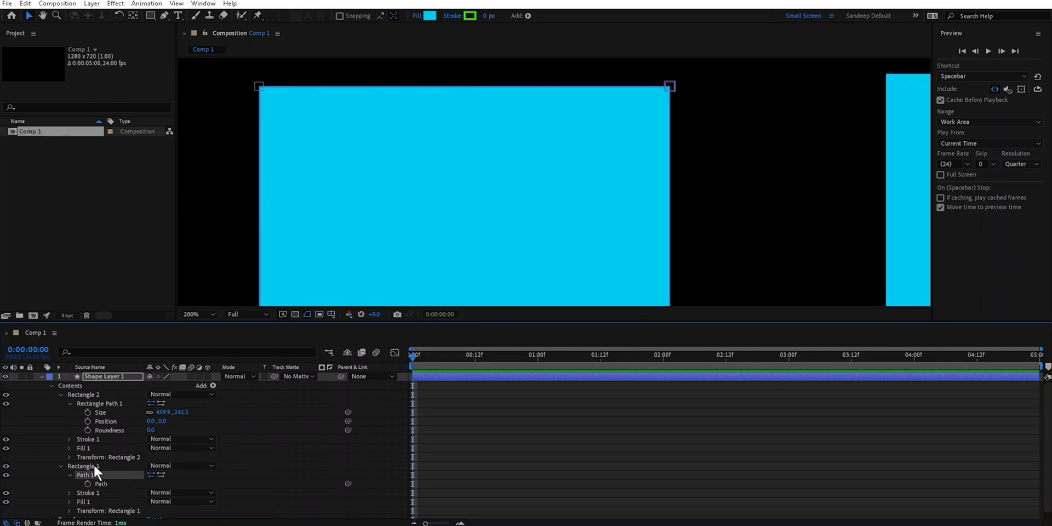
click(117, 376)
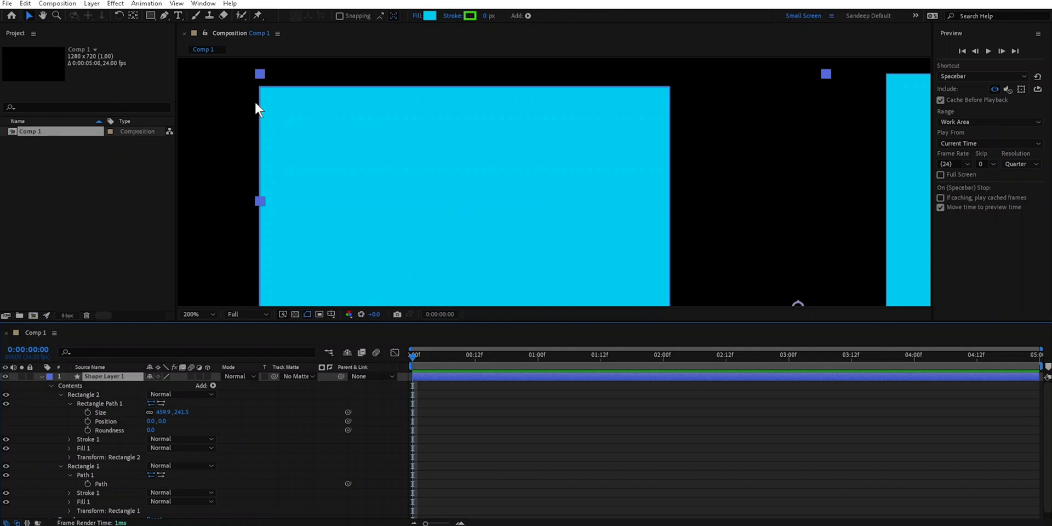
click(86, 465)
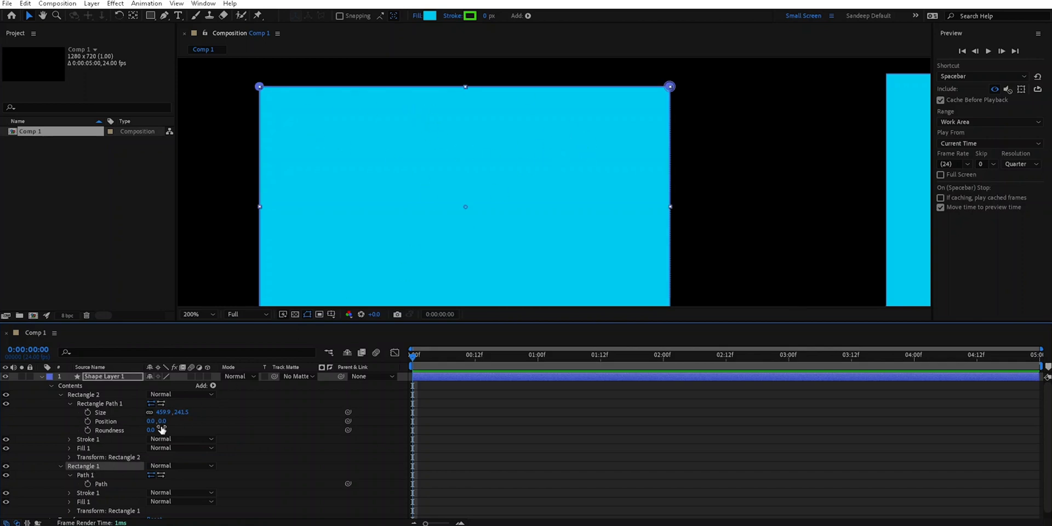
click(90, 477)
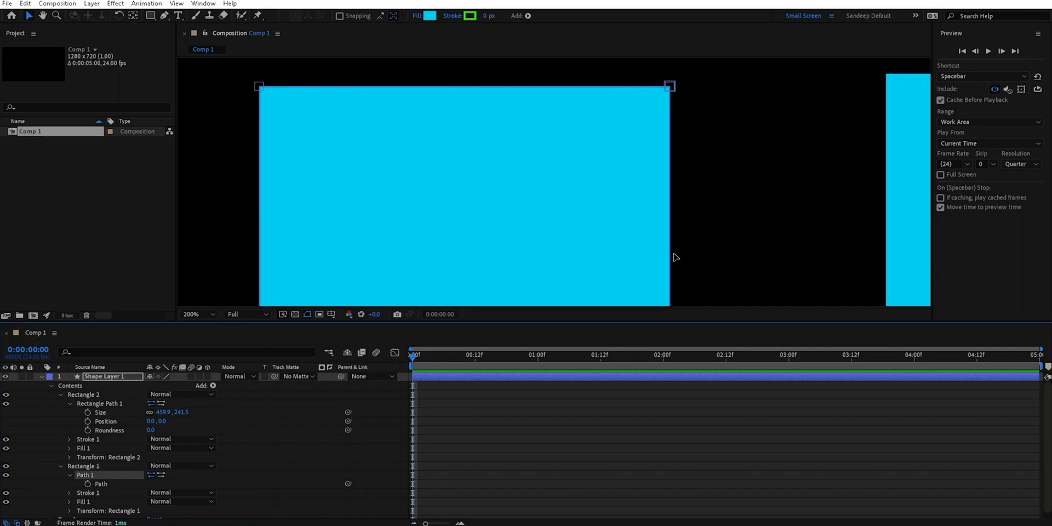
key(comma)
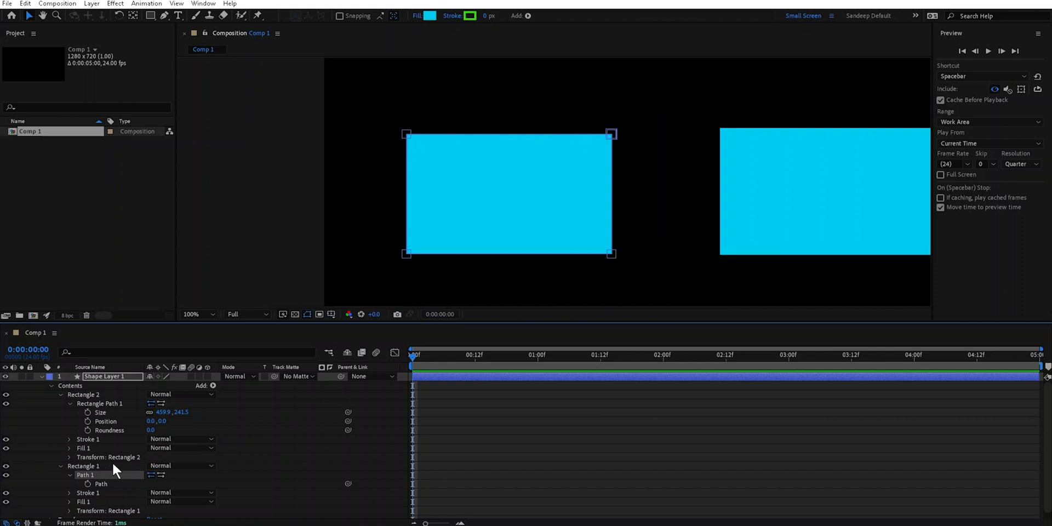
click(87, 465)
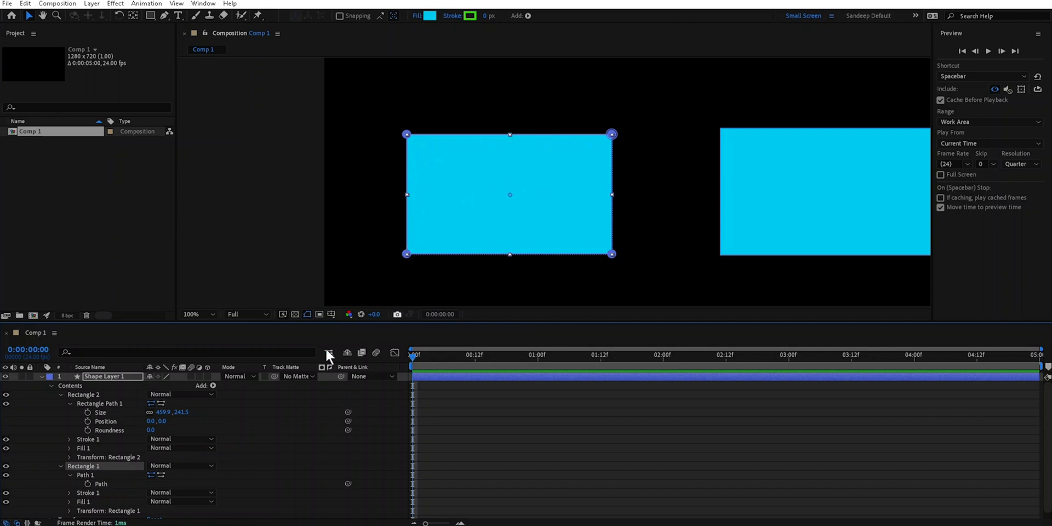
- Move the upper-right vertex of Path 1 in Rectangle 1 slightly upward, and reselect the whole Rectangle 1 group
click(90, 475)
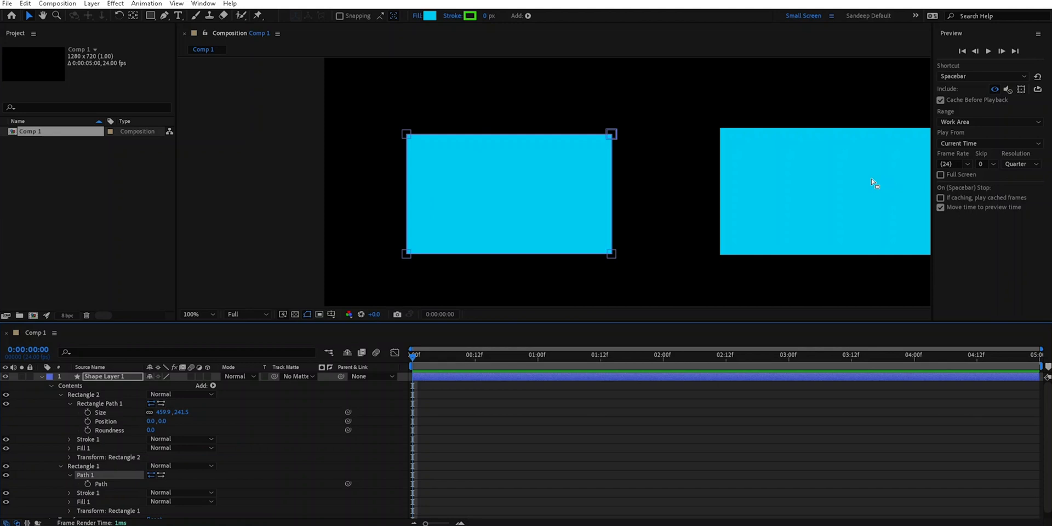
click(612, 135)
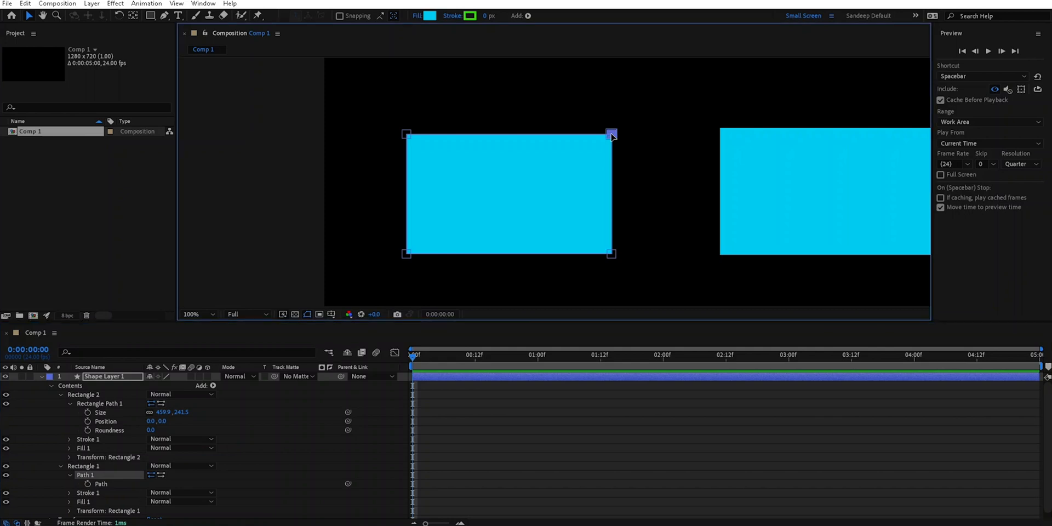
mouse_move(612, 135)
mouse_down()
mouse_move(428, 237)
mouse_move(624, 108)
mouse_move(588, 135)
mouse_move(614, 123)
mouse_up()
double_click(556, 199)
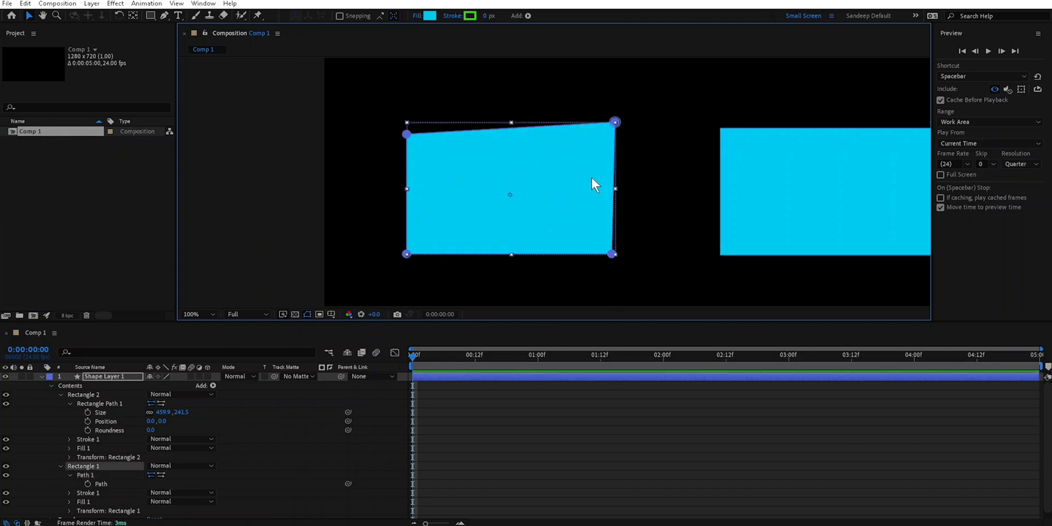
- Examine Path 1's lower-right and upper-right vertices up close to compare how their markers differ
click(485, 101)
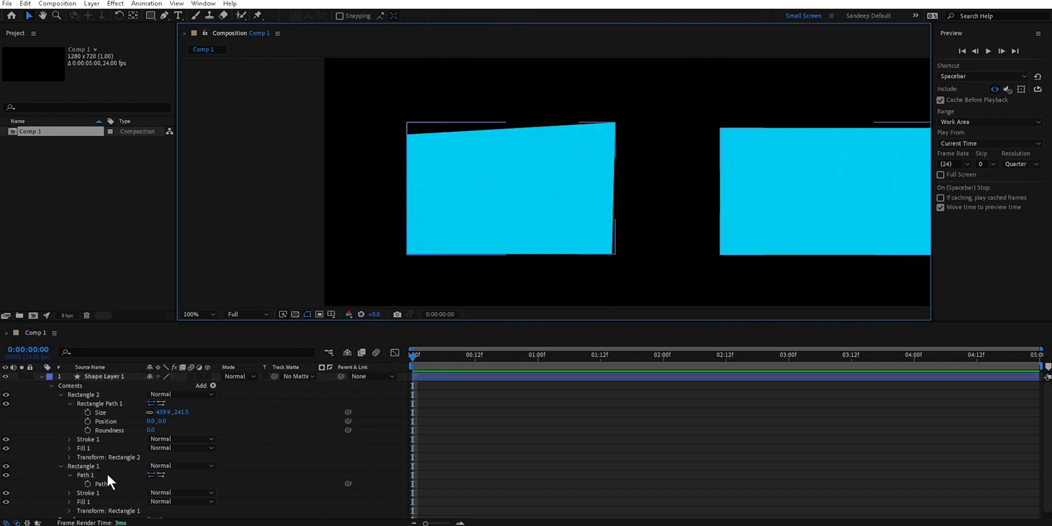
click(92, 473)
scroll(627, 225, up, 1)
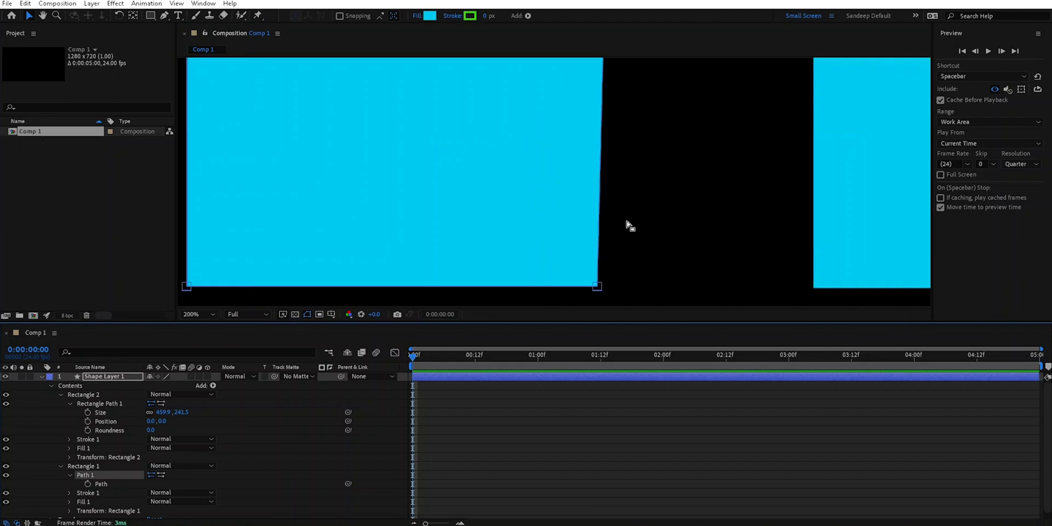
scroll(619, 300, up, 4)
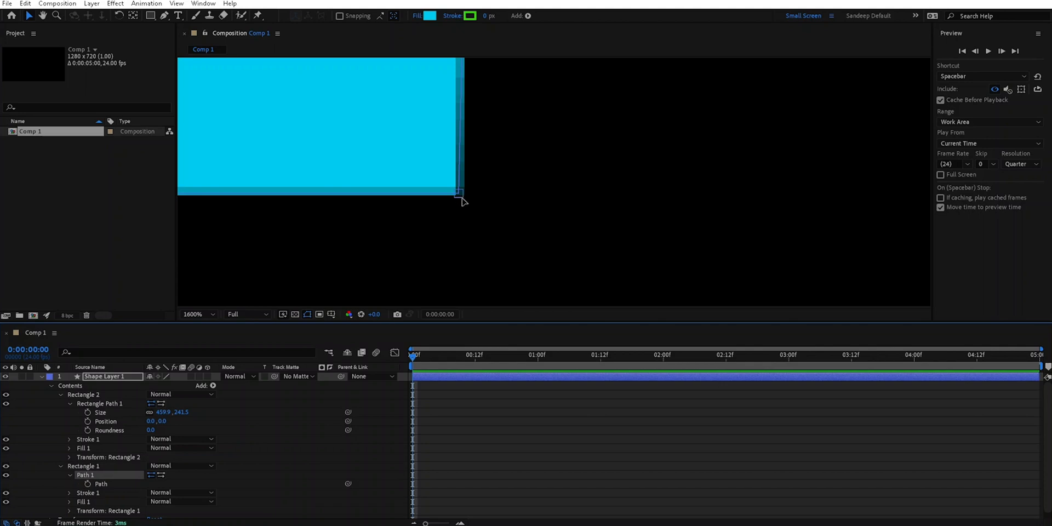
key(h)
drag(489, 143, 489, 254)
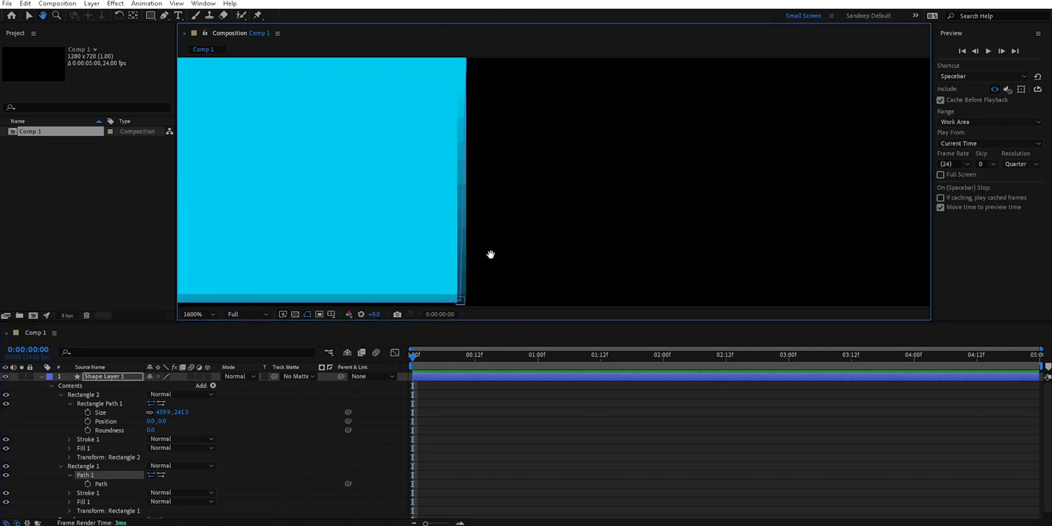
drag(505, 186, 558, 180)
drag(551, 148, 554, 248)
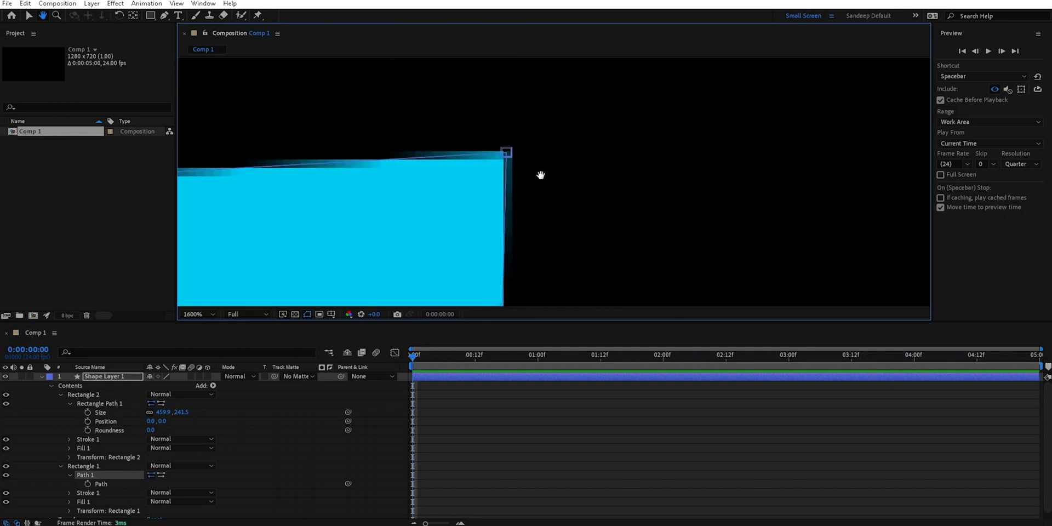
key(v)
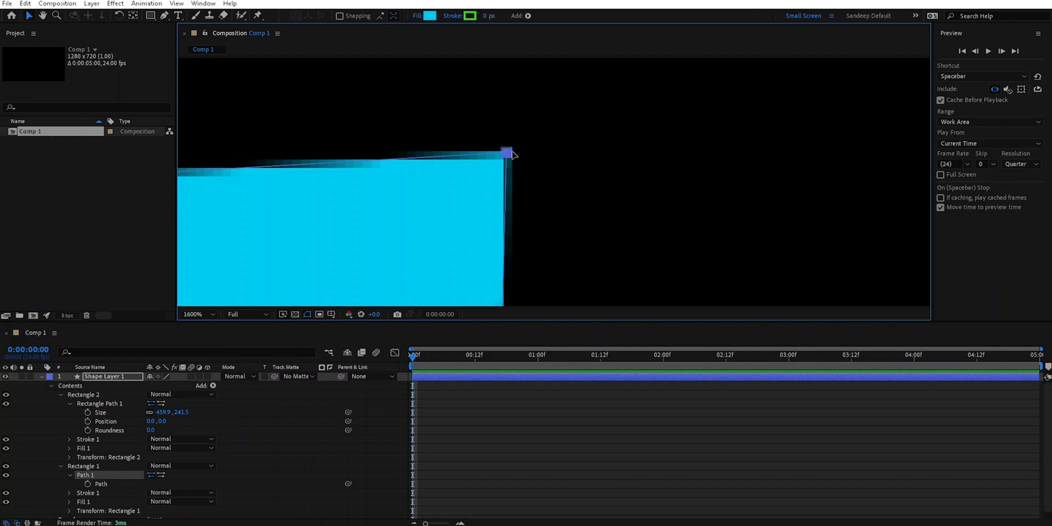
scroll(510, 154, down, 6)
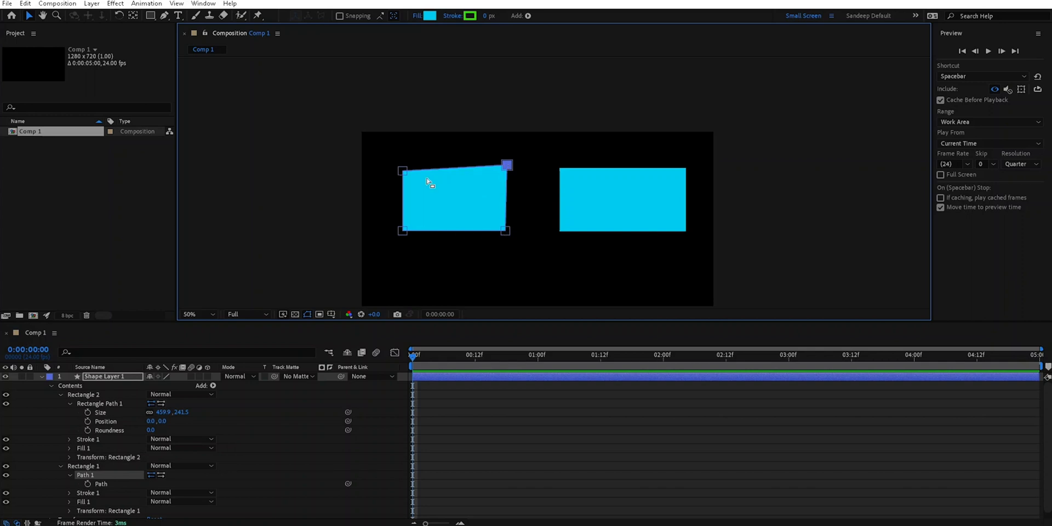
- With Path 1 of Rectangle 1 selected, reduce the Path Point and Handle Size in the General preferences
click(476, 200)
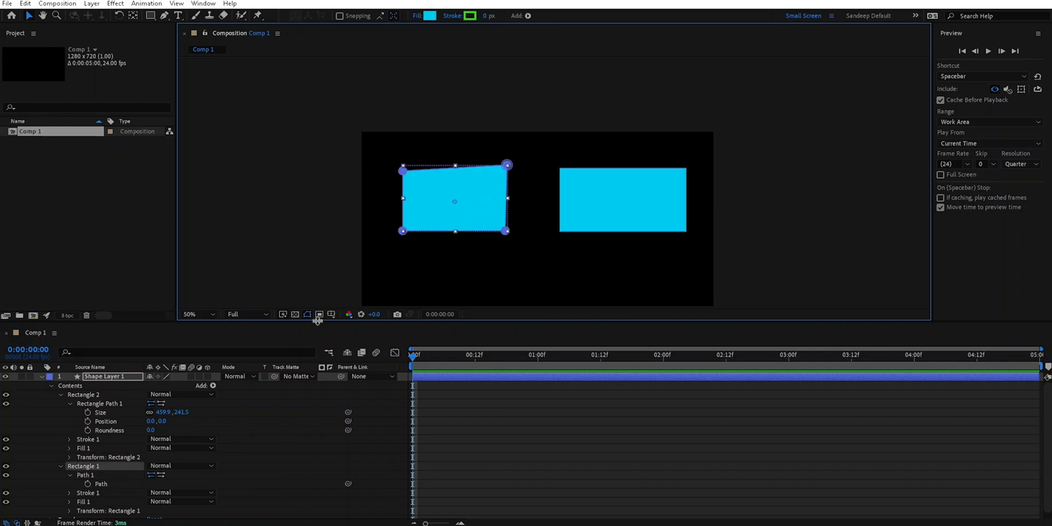
click(91, 475)
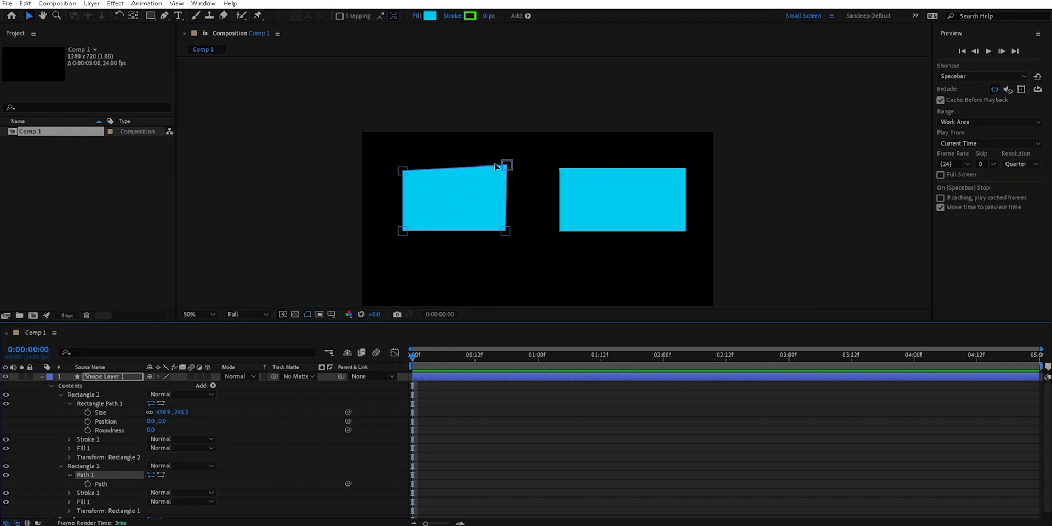
click(25, 4)
mouse_move(74, 314)
click(233, 317)
drag(464, 111, 449, 107)
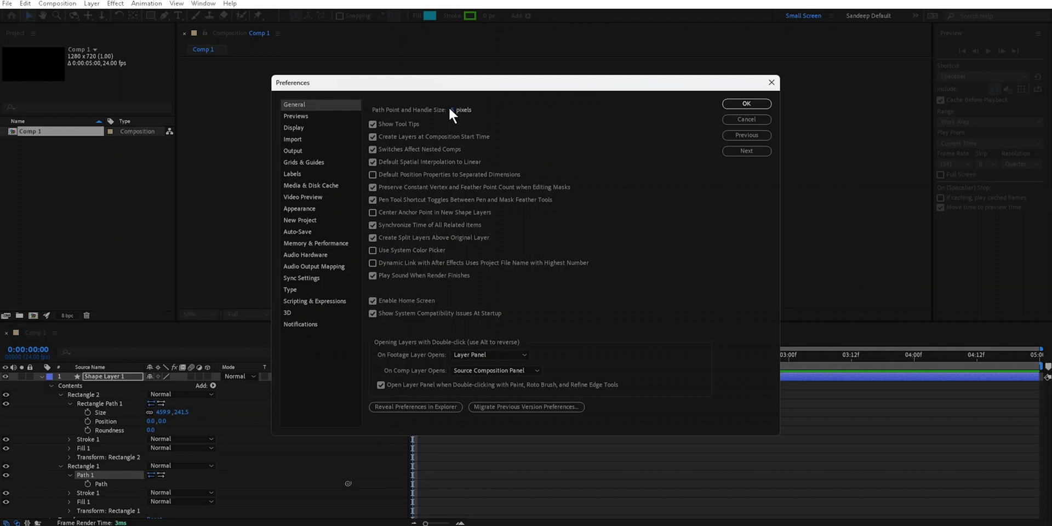
click(746, 104)
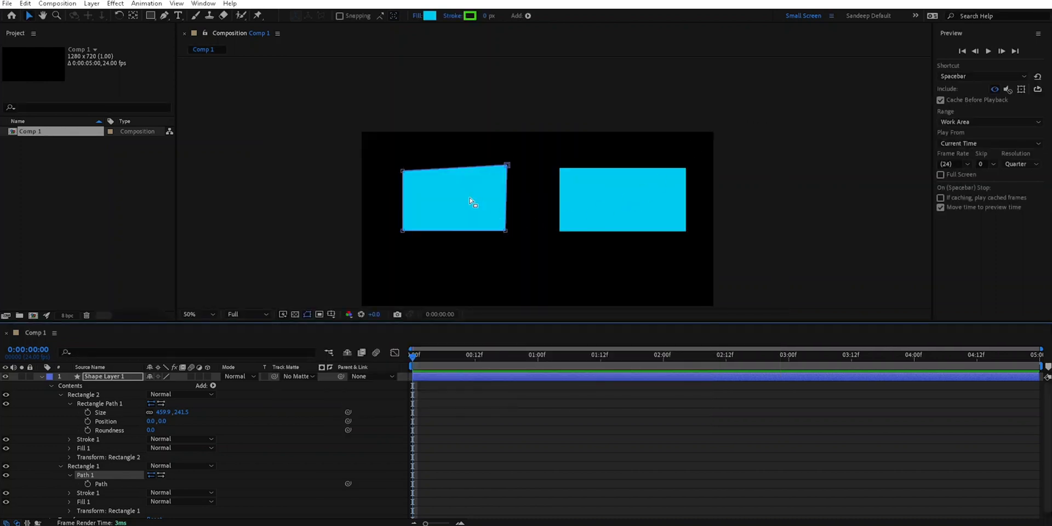
- Make the upper-left vertex of Path 1 in the left shape its first vertex using Set First Vertex
scroll(475, 197, up, 2)
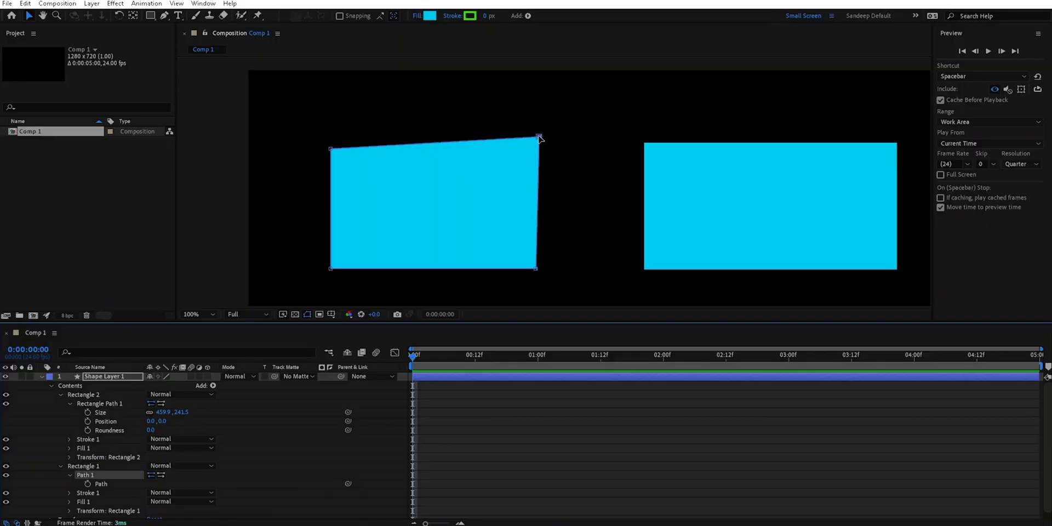
click(540, 138)
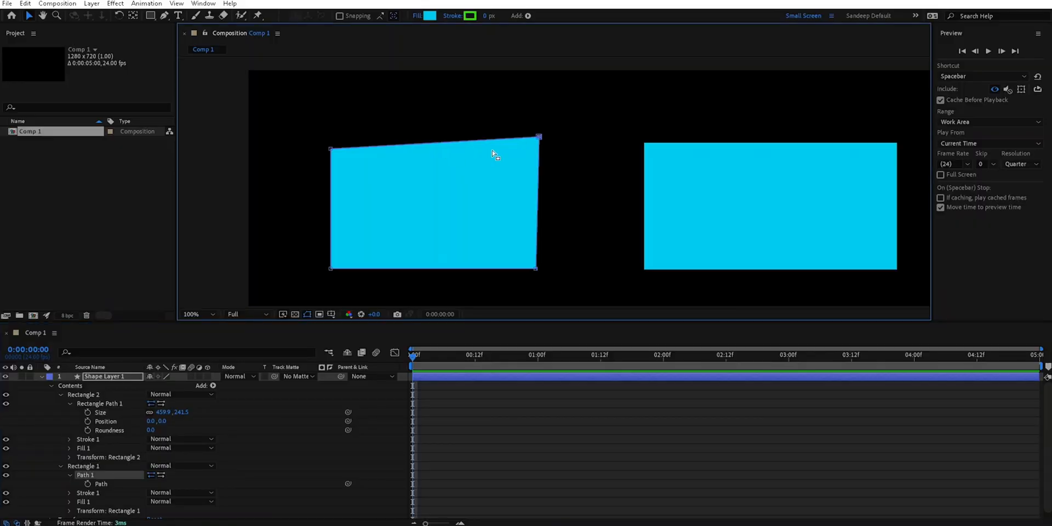
right_click(331, 150)
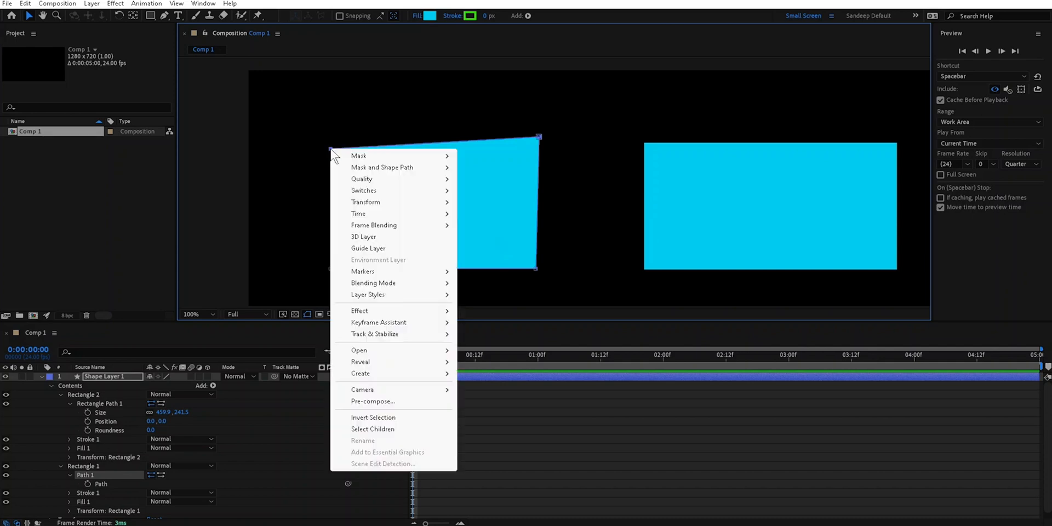
mouse_move(359, 167)
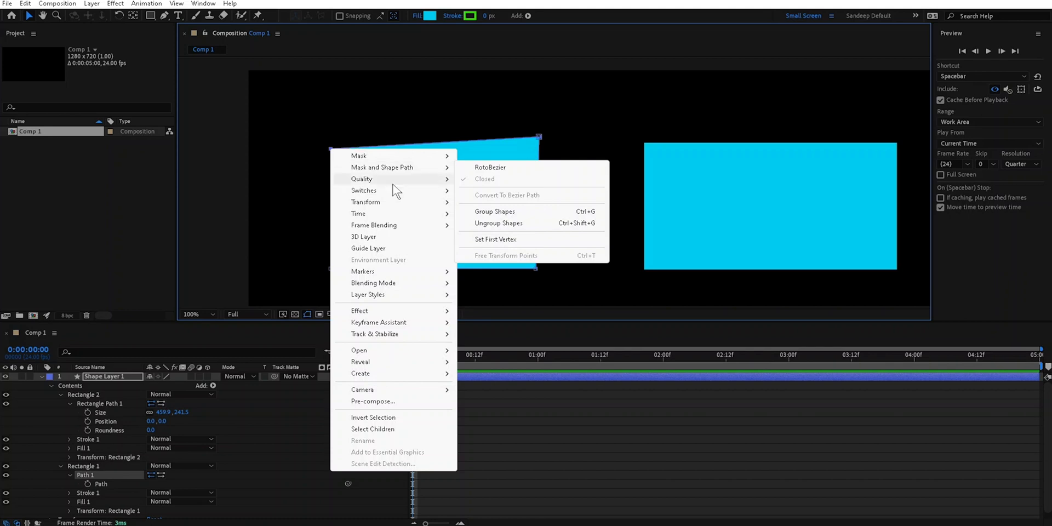
mouse_move(412, 168)
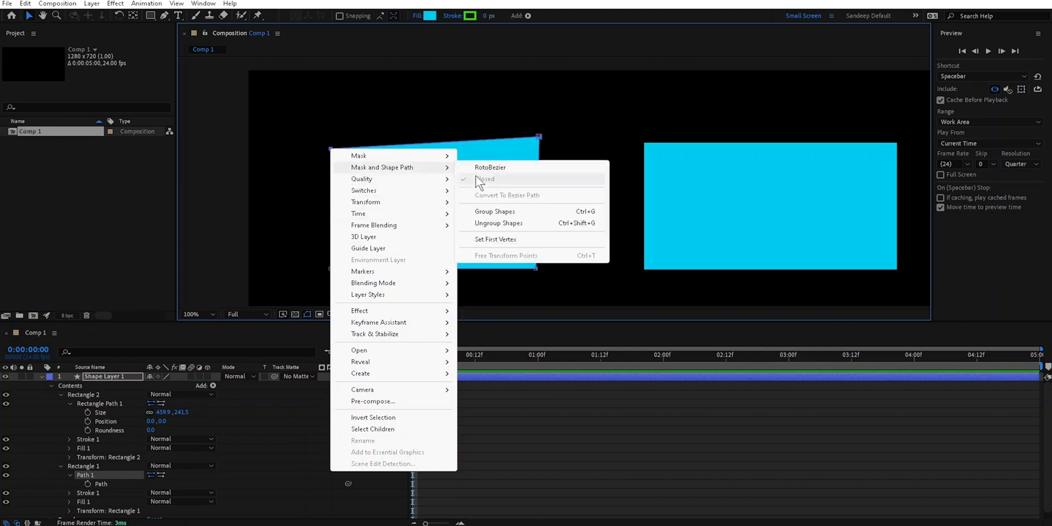
click(482, 237)
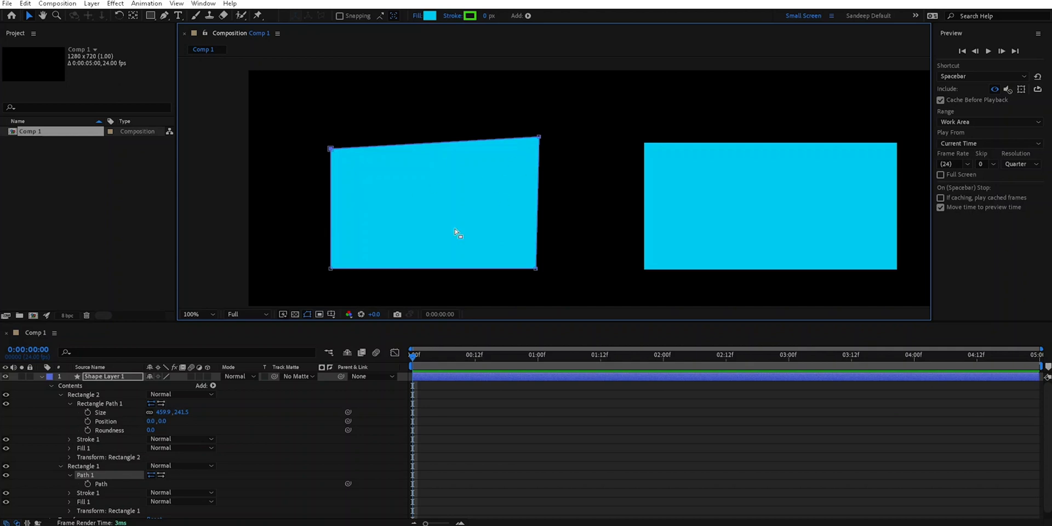
- Select Rectangle Path 1 and resize Rectangle 2 by its corner transform handle, making it narrower and shorter
click(111, 403)
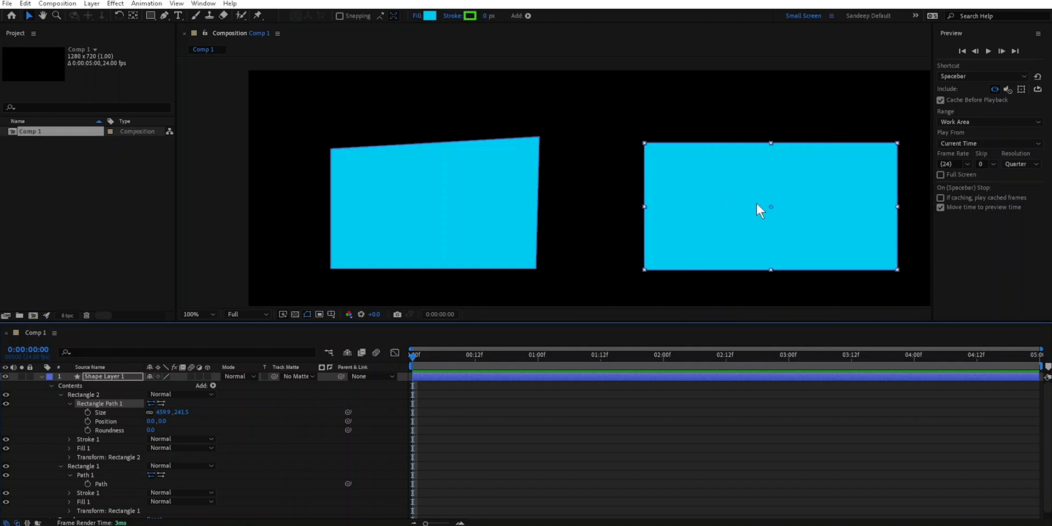
click(738, 197)
click(123, 403)
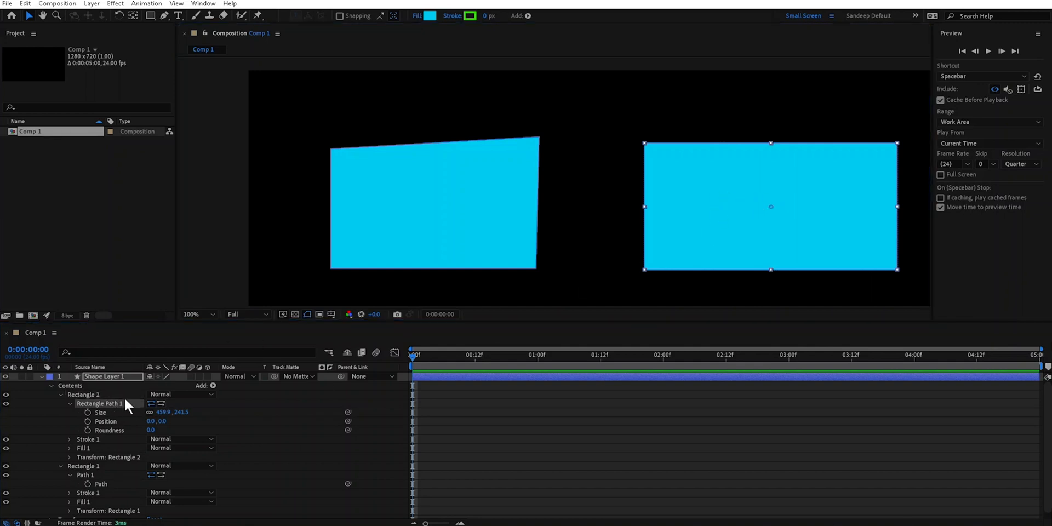
mouse_move(646, 143)
mouse_down()
mouse_move(663, 149)
mouse_move(626, 130)
mouse_move(659, 132)
mouse_move(657, 144)
mouse_up()
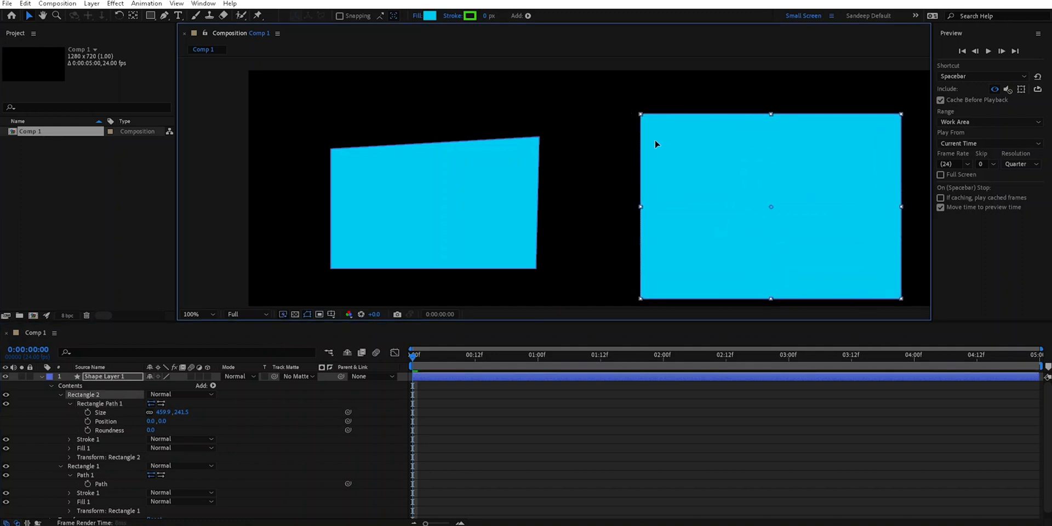
drag(672, 182, 655, 165)
- Narrow the Rectangle 1 group slightly with its transform handle, and move Path 1's upper-right vertex slightly inward and down
click(488, 195)
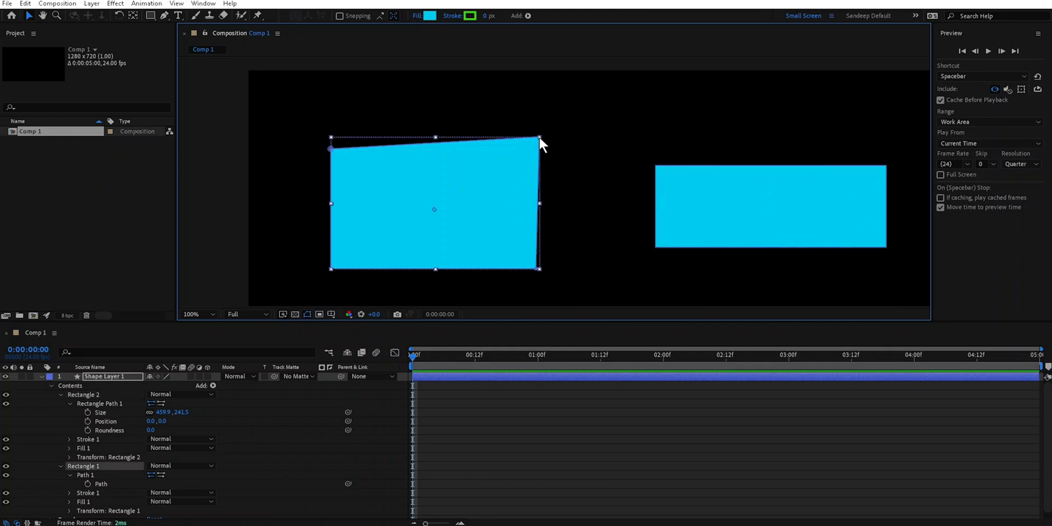
drag(539, 137, 532, 136)
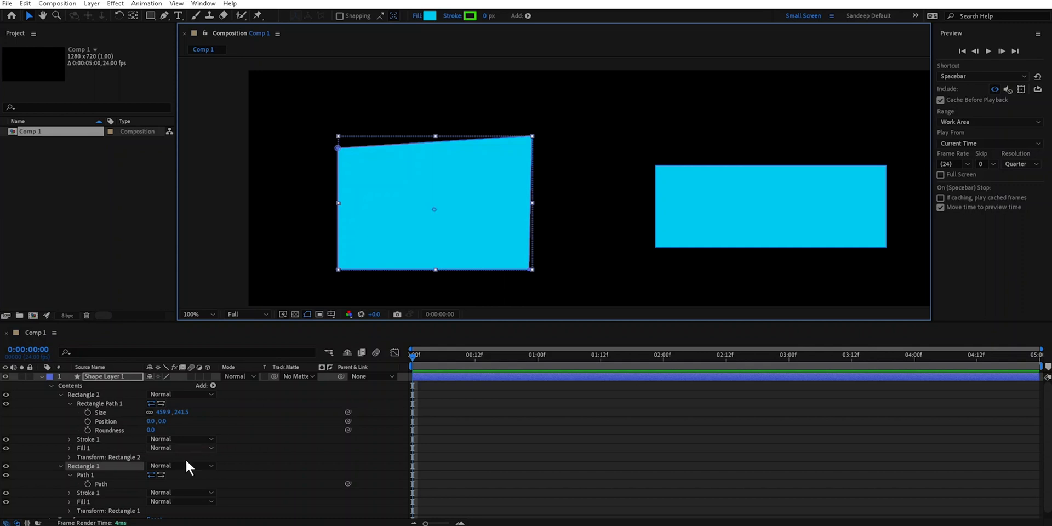
click(88, 473)
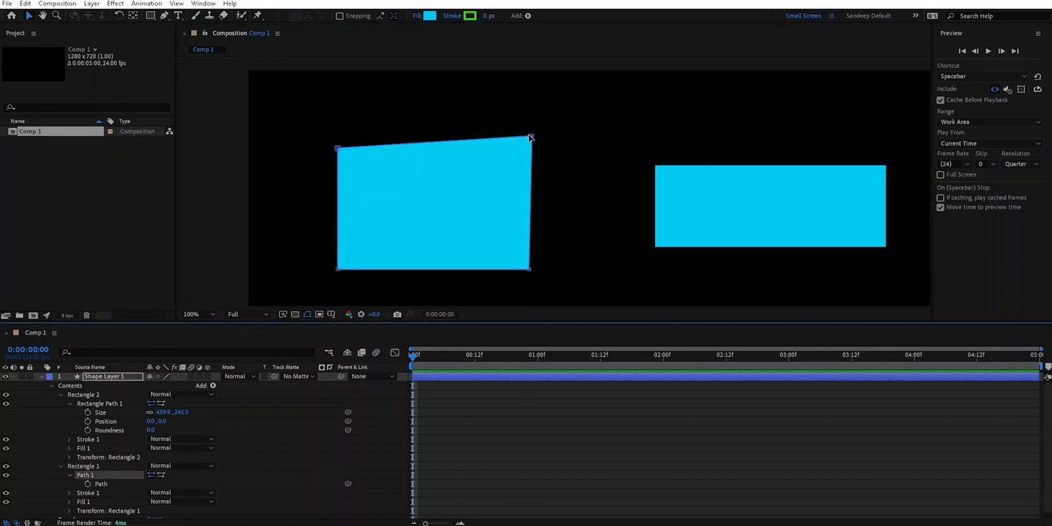
mouse_move(530, 136)
mouse_down()
mouse_move(392, 223)
mouse_move(525, 140)
mouse_up()
- Reselect the Rectangle 1 group and enlarge it slightly about its center with the upper-right transform handle
click(87, 476)
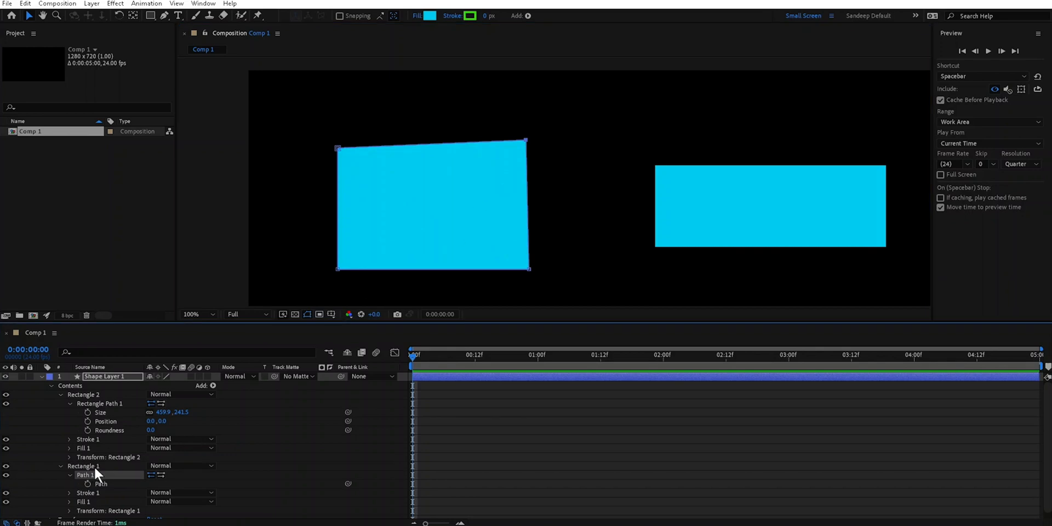
click(83, 466)
mouse_move(531, 141)
mouse_down()
mouse_move(558, 129)
mouse_move(519, 157)
mouse_move(545, 130)
mouse_up()
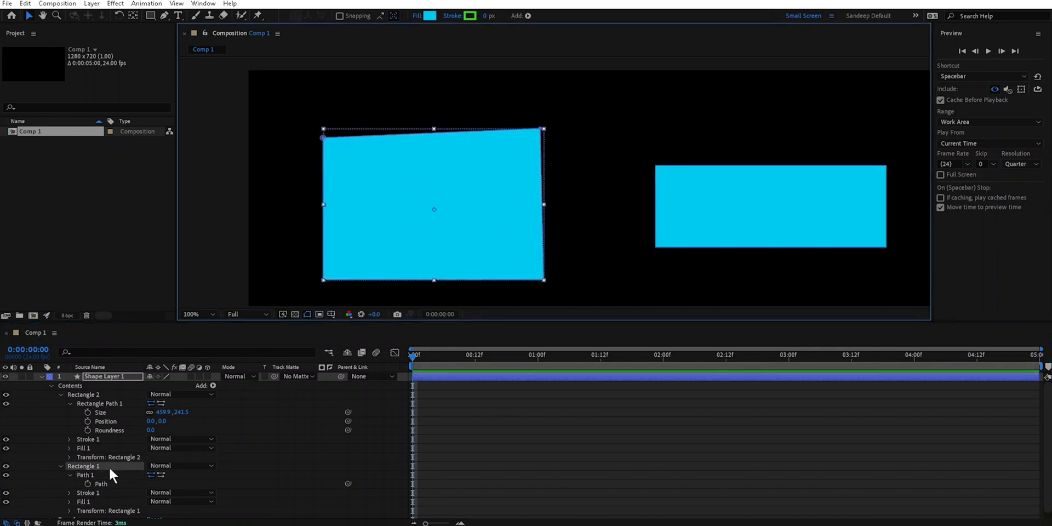
- Select Path 1 and reshape the left shape: raise its upper-right vertex, move both right vertices inward, and shift all but the lower-left vertex slightly up
click(86, 474)
click(541, 129)
mouse_move(540, 129)
mouse_down()
mouse_move(435, 216)
mouse_move(541, 125)
mouse_up()
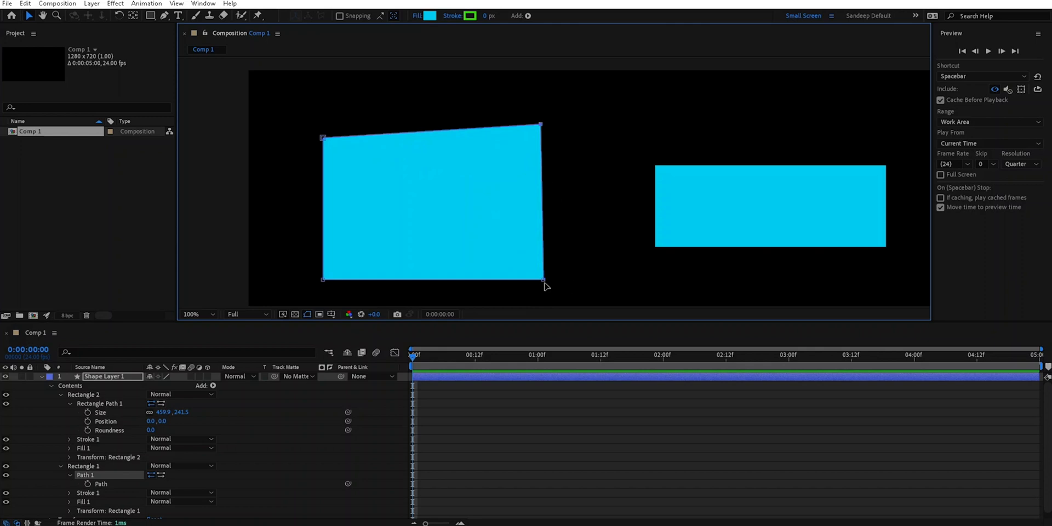
drag(544, 284, 512, 281)
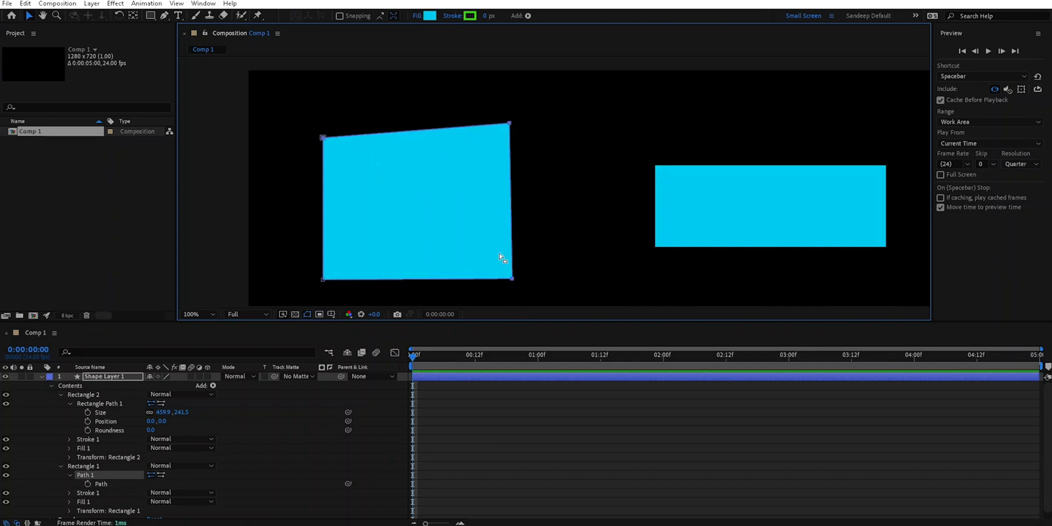
mouse_move(511, 280)
mouse_down()
mouse_move(385, 290)
mouse_move(540, 271)
mouse_move(606, 285)
mouse_move(513, 271)
mouse_up()
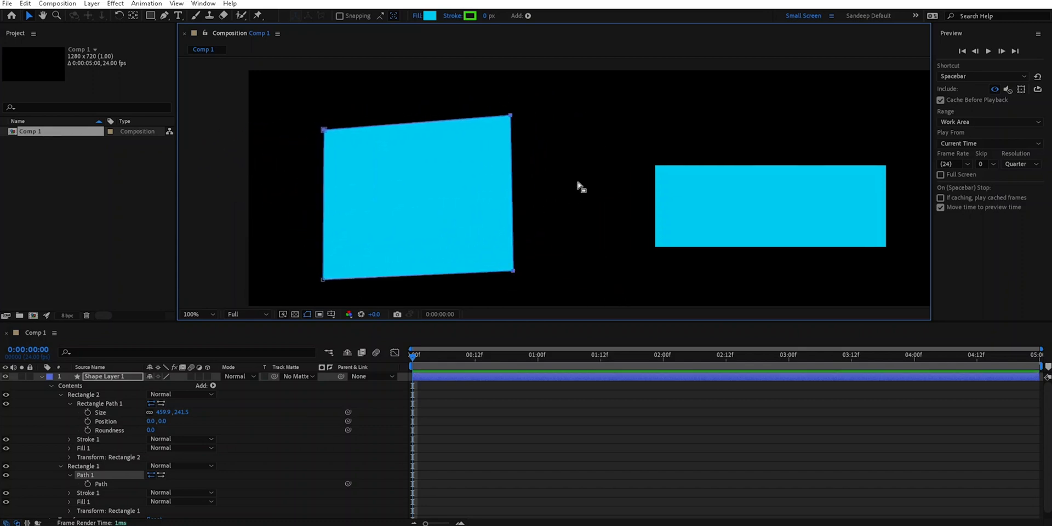
- Select the Rectangle 1 group and narrow it slightly about its anchor point with the upper-right transform handle
click(462, 201)
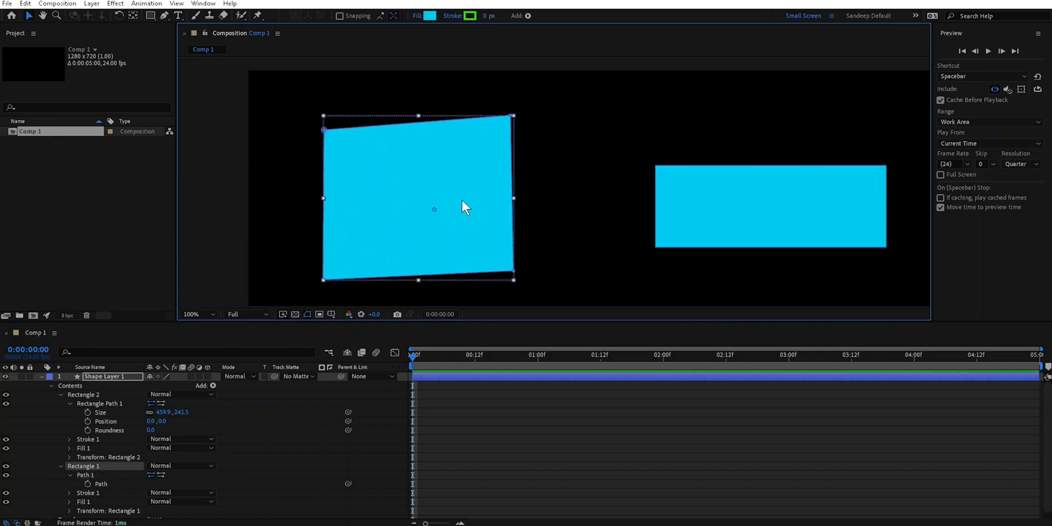
click(94, 464)
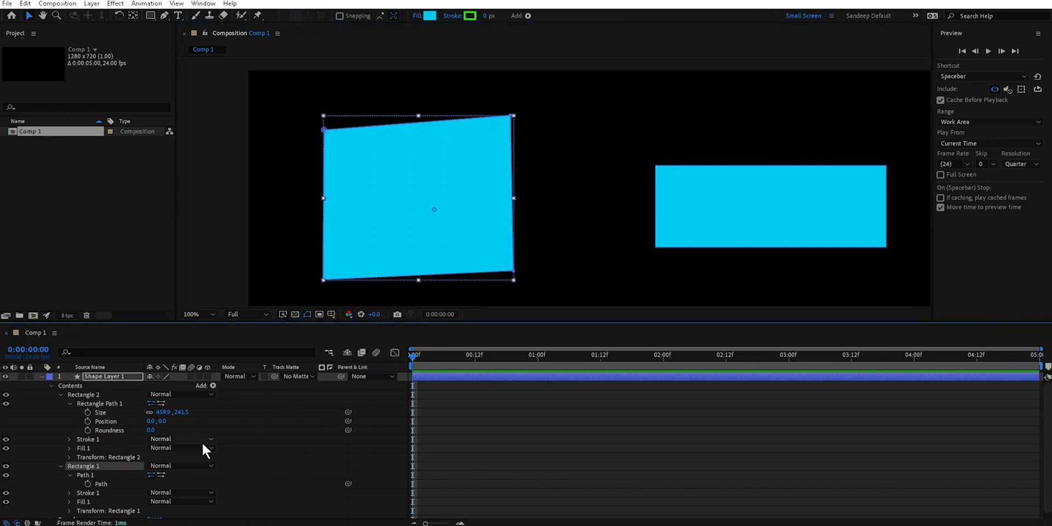
mouse_move(512, 113)
mouse_down()
mouse_move(563, 98)
mouse_move(507, 114)
mouse_up()
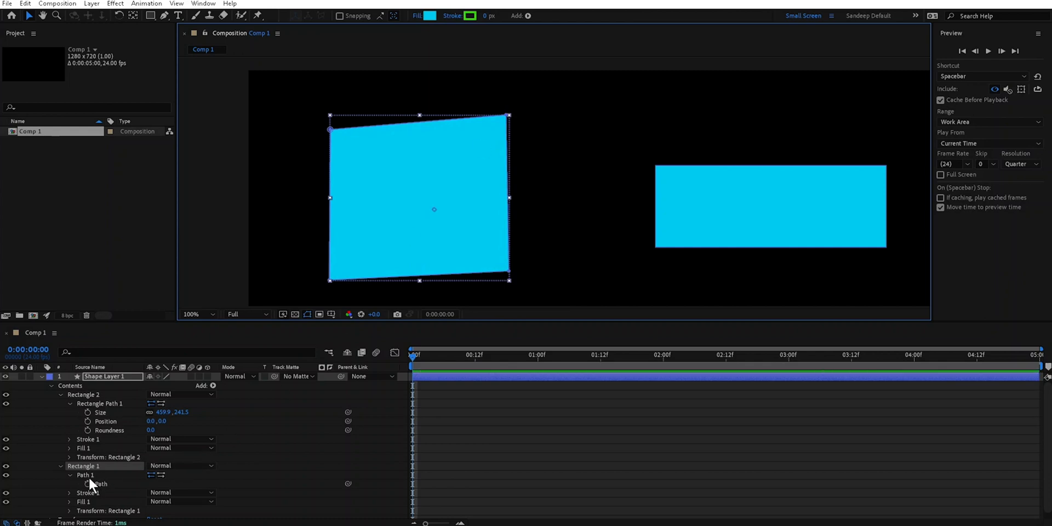
- Square up Path 1 by raising its bottom vertices, lifting the upper-left one and nudging the upper-right one outward, and reselect the Rectangle 1 group
click(113, 472)
mouse_move(509, 271)
mouse_down()
mouse_move(454, 236)
mouse_move(476, 238)
mouse_move(507, 272)
mouse_up()
drag(330, 282, 331, 269)
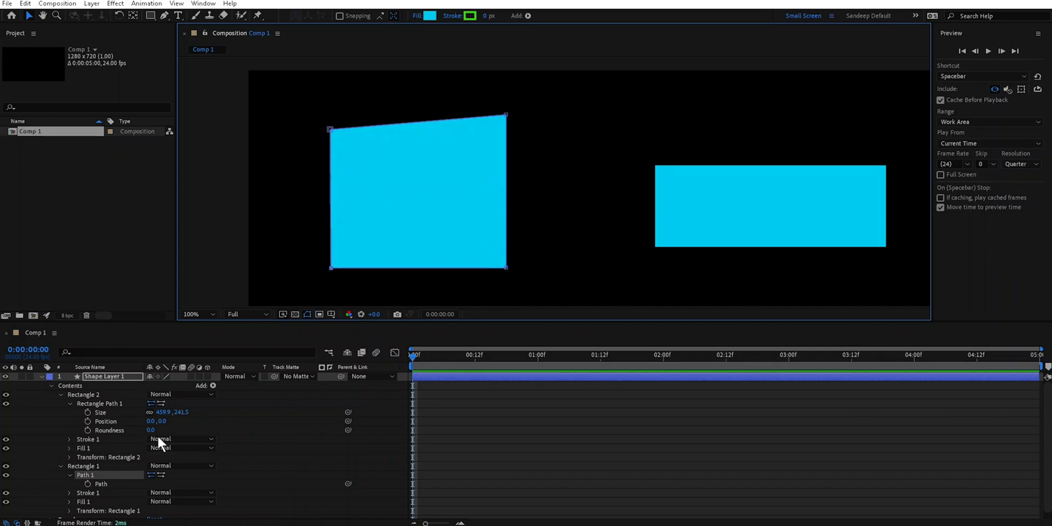
drag(329, 130, 332, 117)
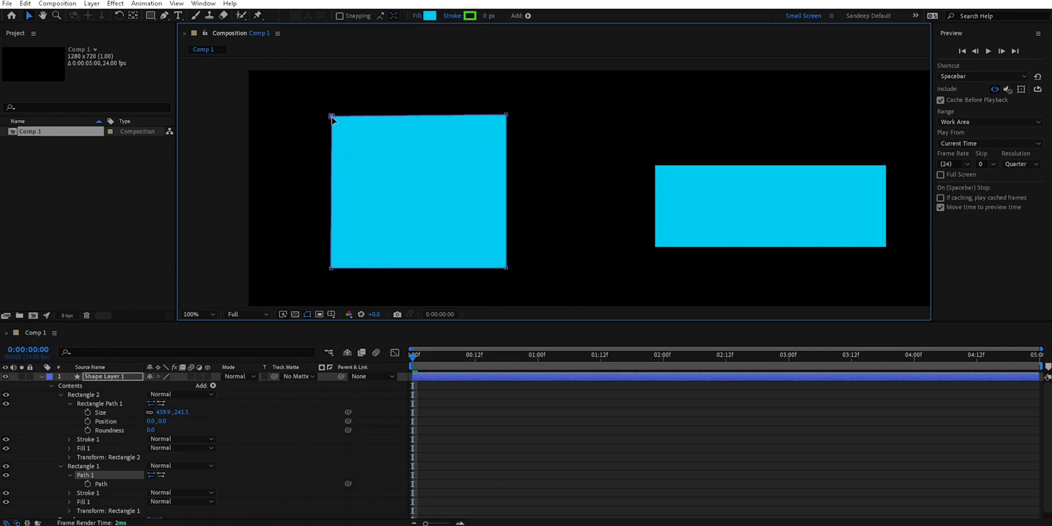
drag(506, 116, 508, 117)
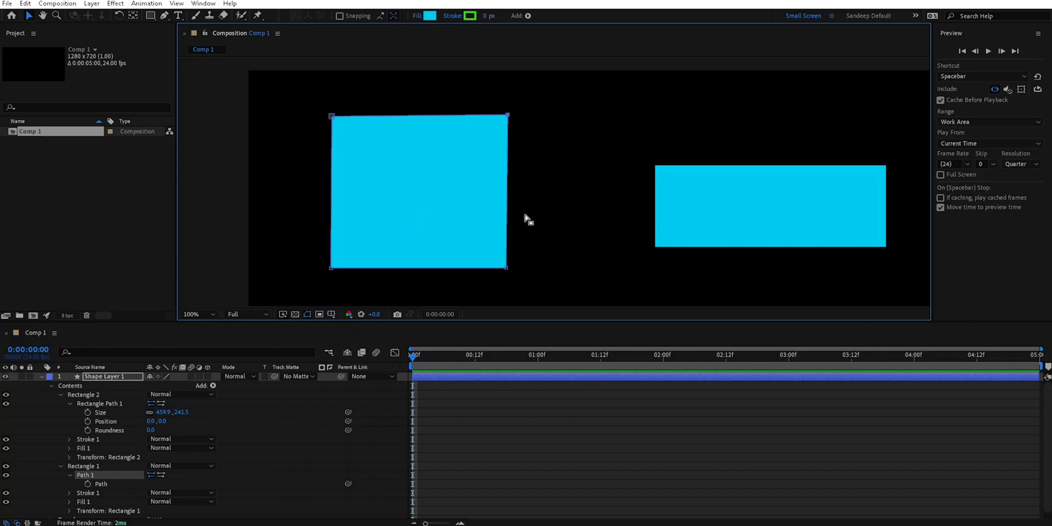
click(94, 469)
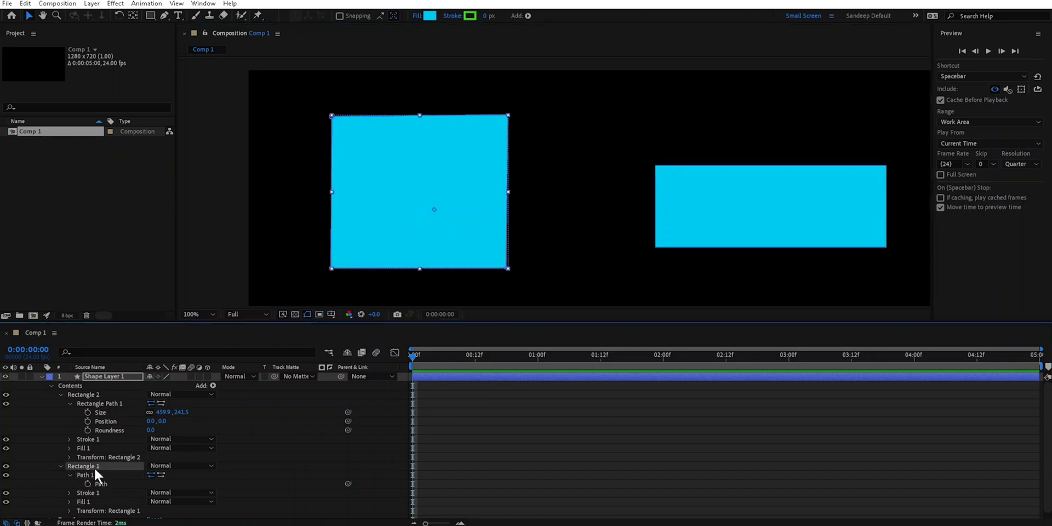